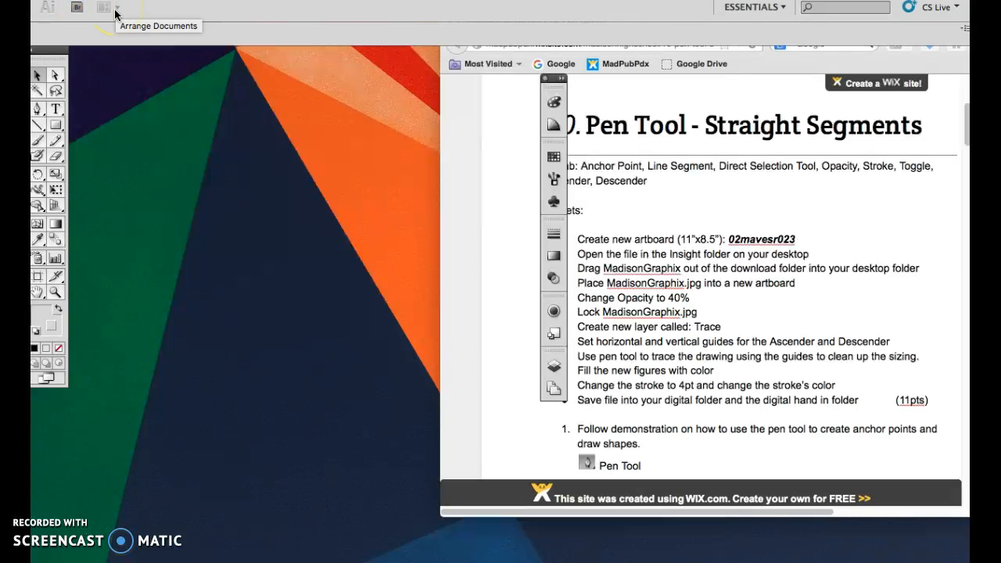
Create a new letter-size document named 10mavesr01 in landscape orientation, 11 x 8.5 in.
left_click(140, 1)
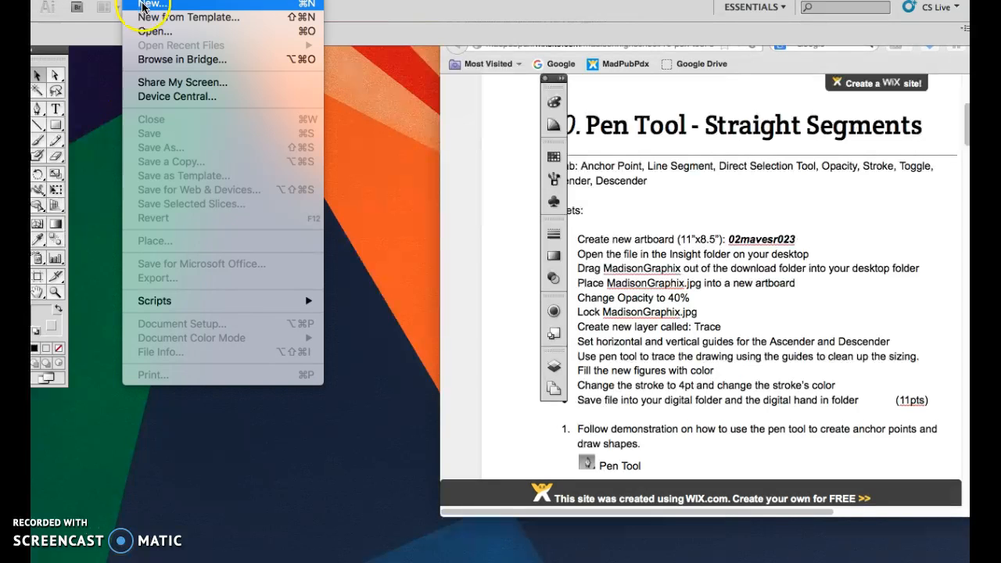
left_click(143, 5)
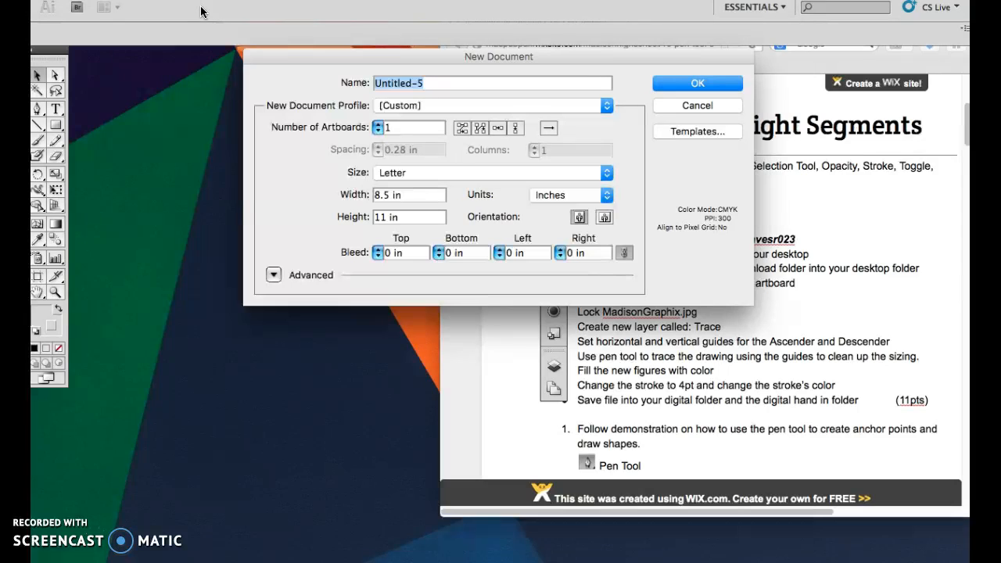
type("10mavesr01")
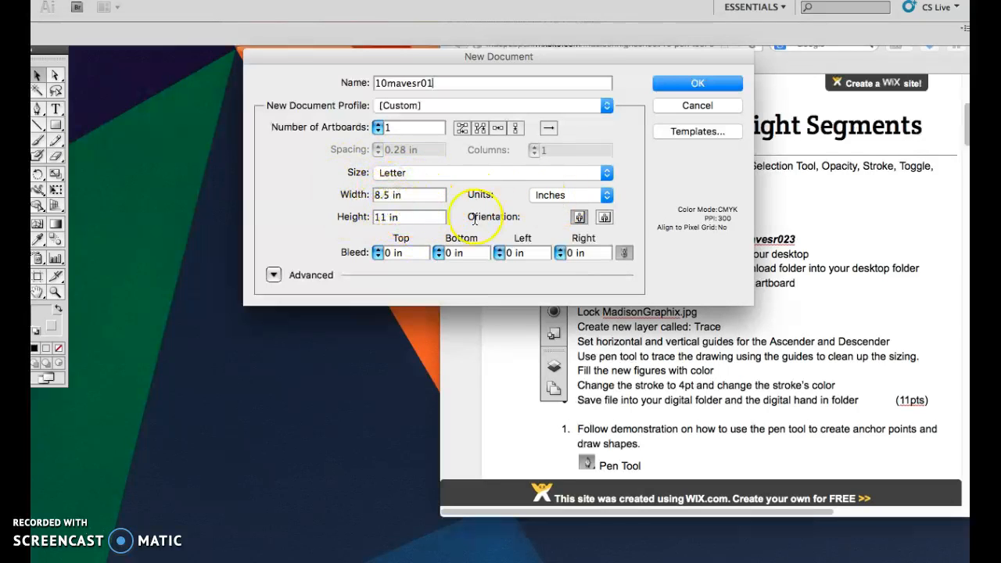
left_click(605, 218)
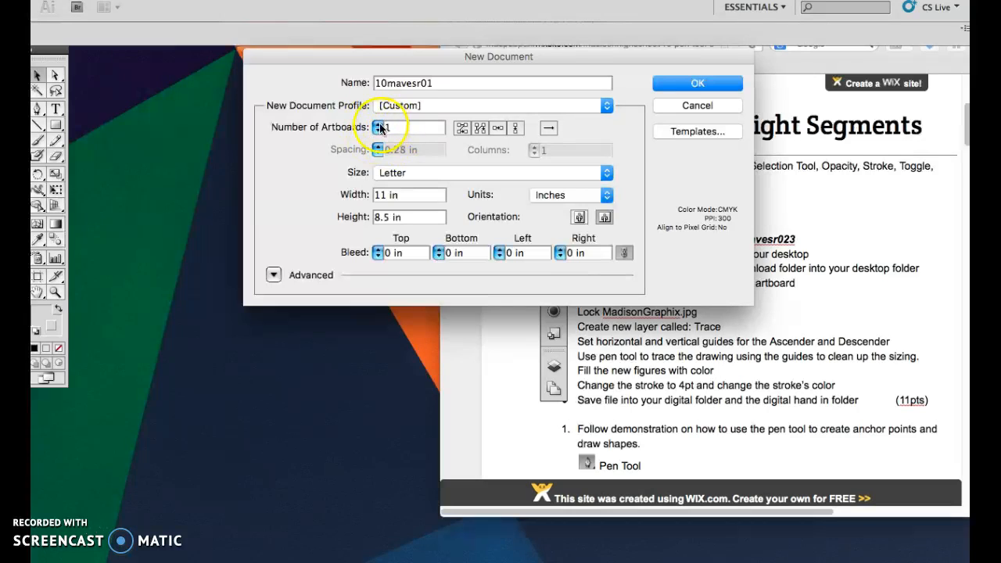
left_click(693, 83)
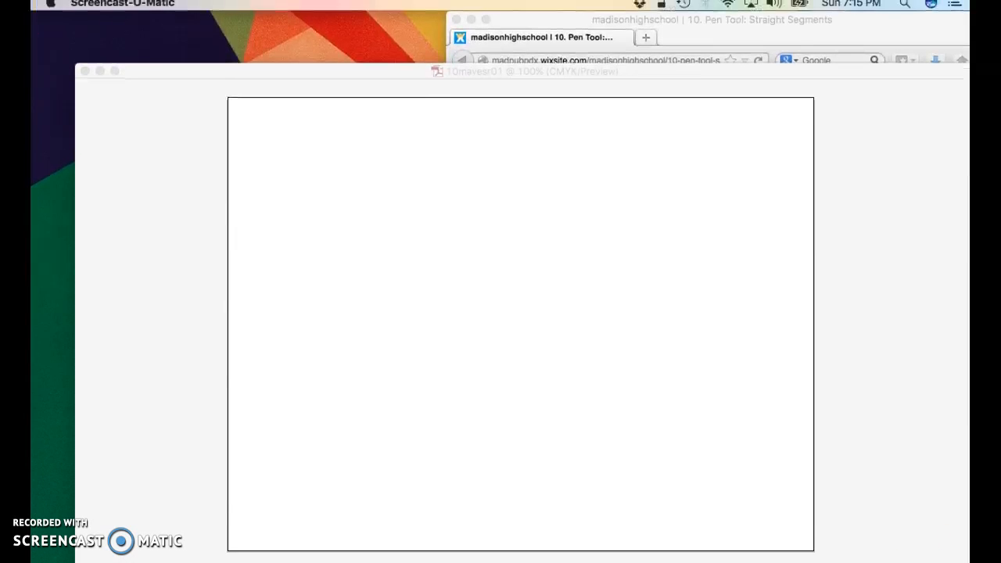
Shrink the document window around the fitted artboard and hide the open applications to reveal the desktop.
left_click_drag(967, 553, 550, 543)
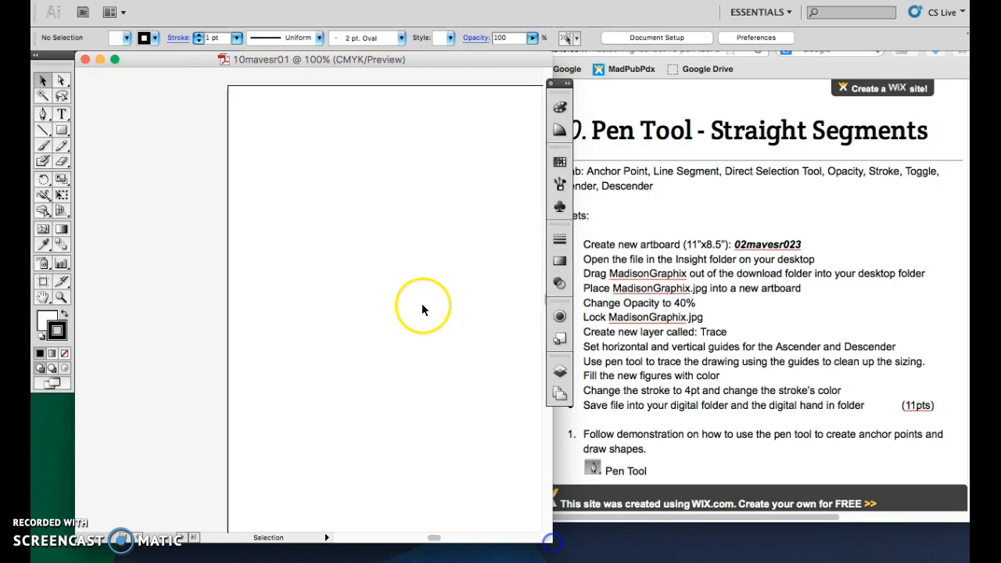
key("super+0")
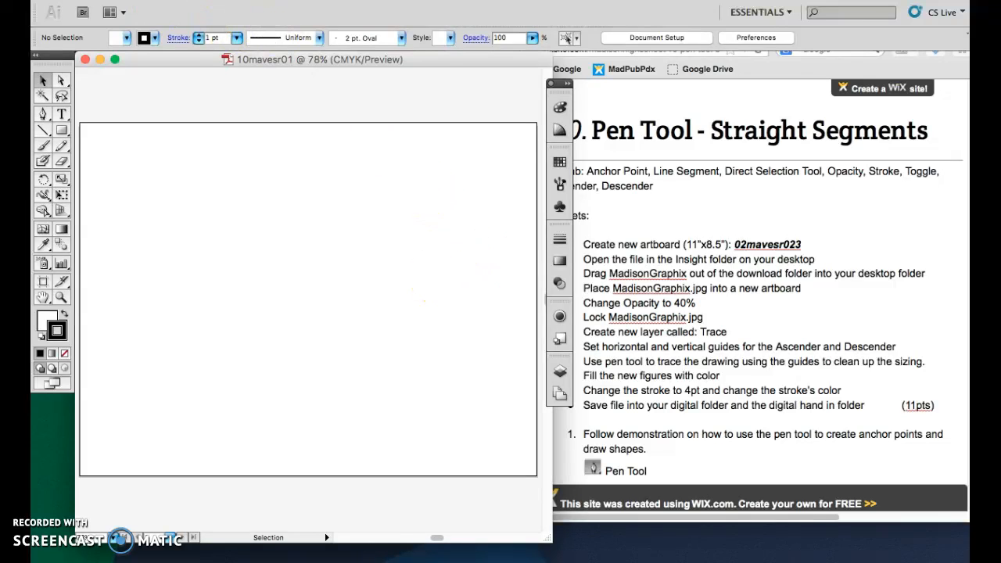
left_click(116, 4)
left_click(119, 74)
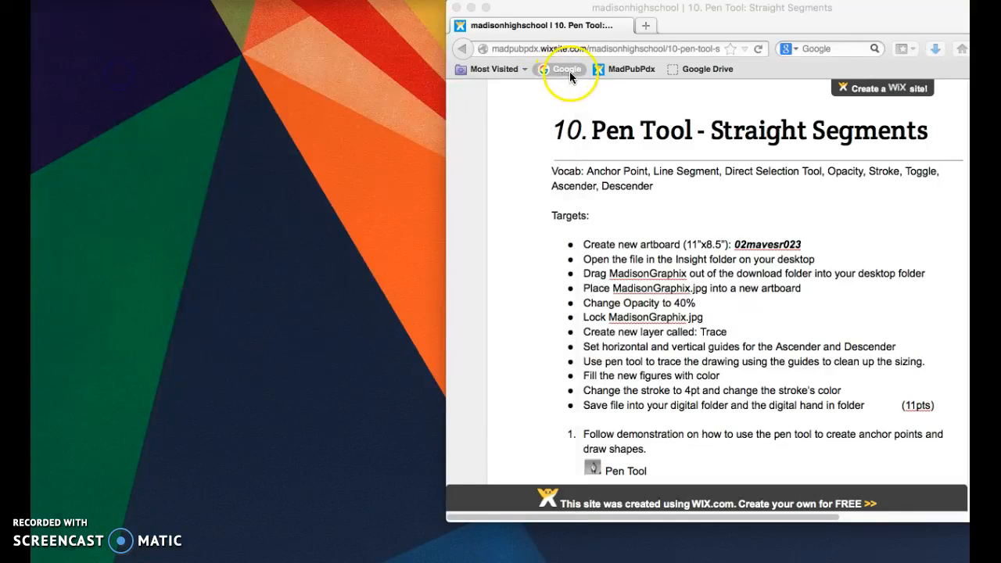
left_click(587, 94)
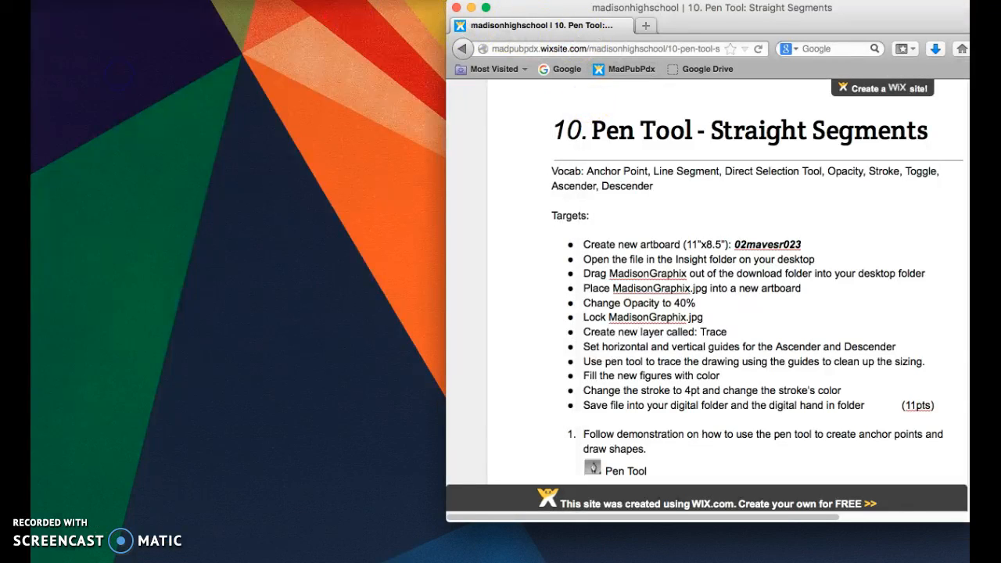
left_click(98, 3)
left_click(117, 74)
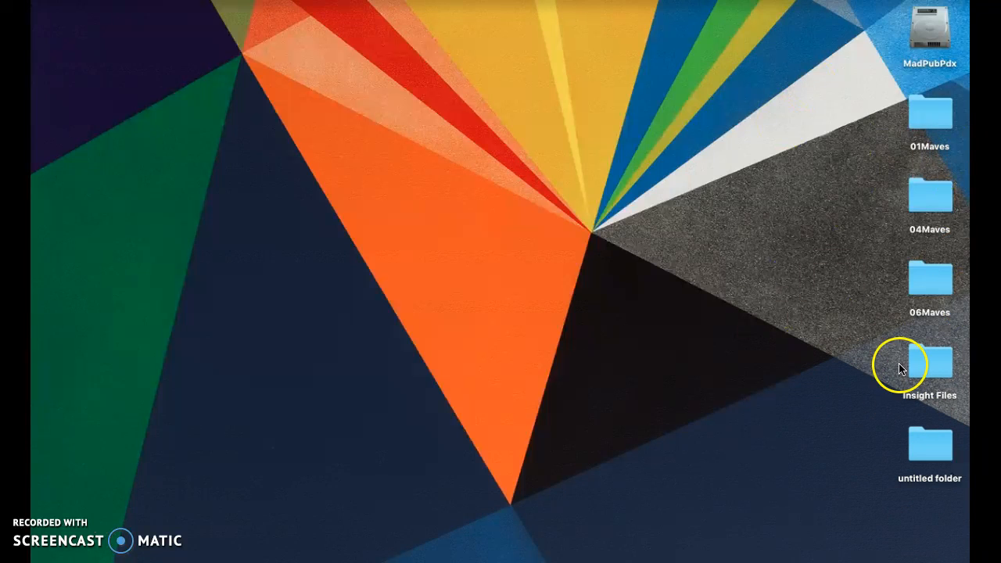
Copy Madison Graphix-1.jpg from the Insight Files folder on the desktop and close the folder window.
right_click(932, 363)
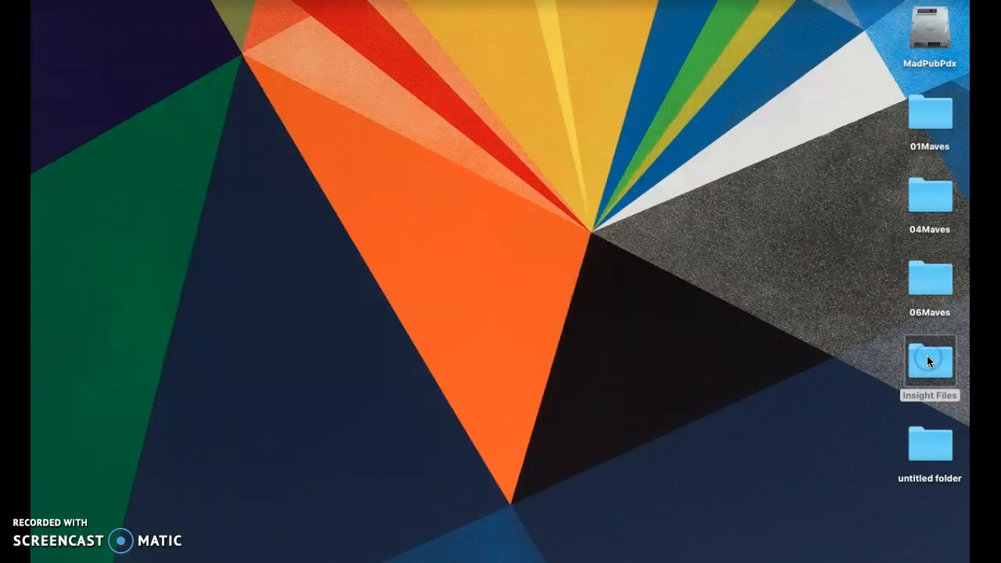
double_click(932, 363)
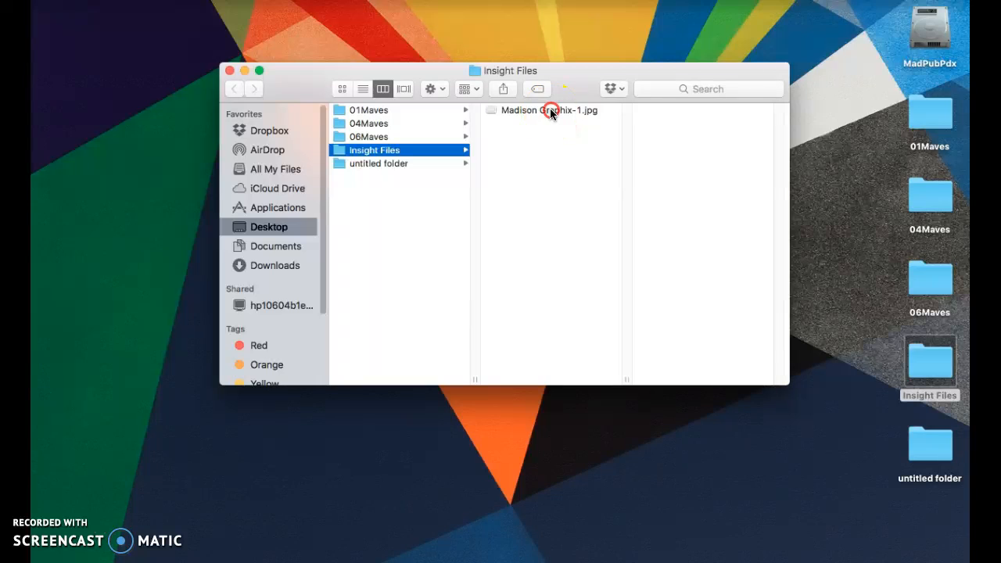
right_click(550, 110)
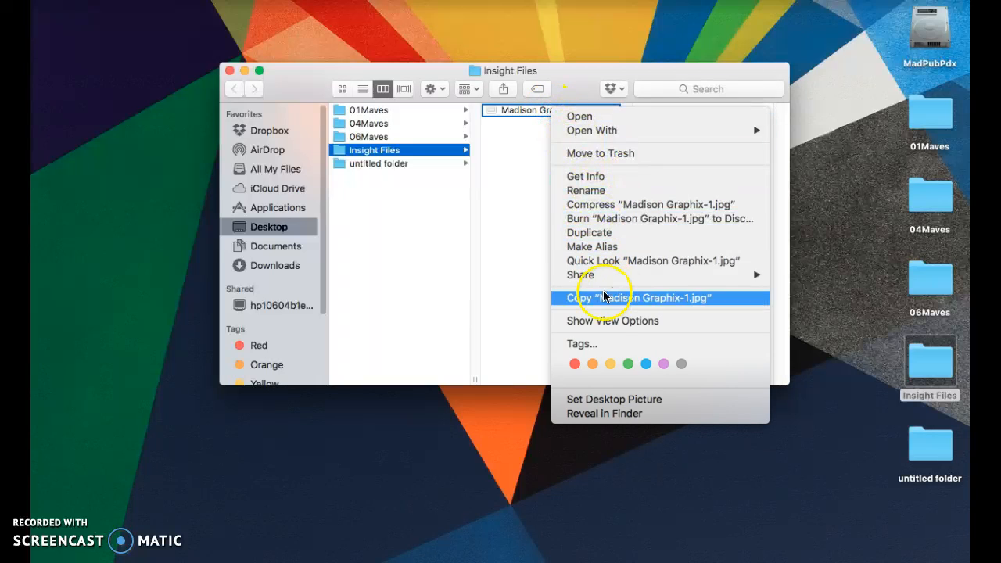
left_click(659, 299)
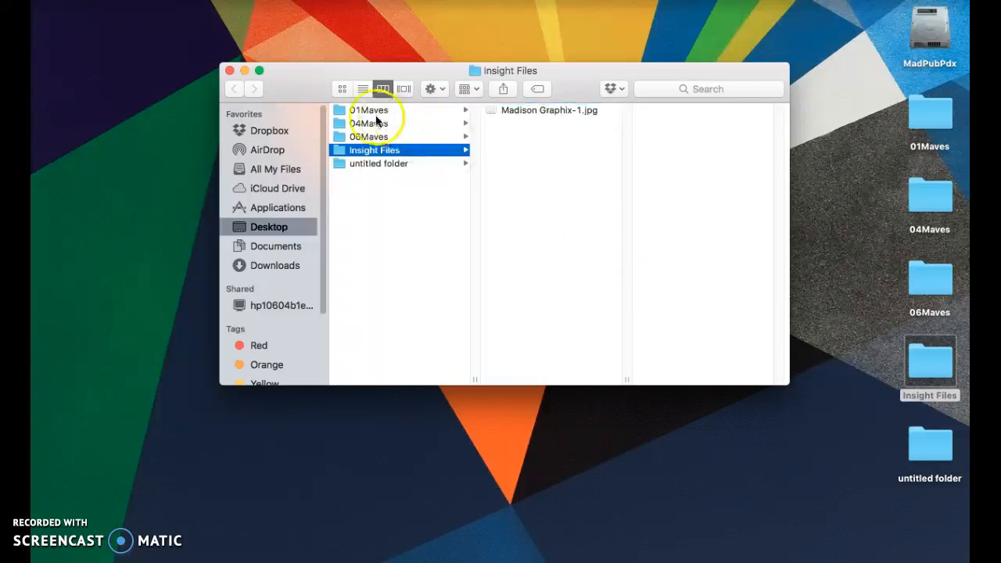
left_click(230, 70)
Paste the copied image into the 01Maves desktop folder.
double_click(946, 130)
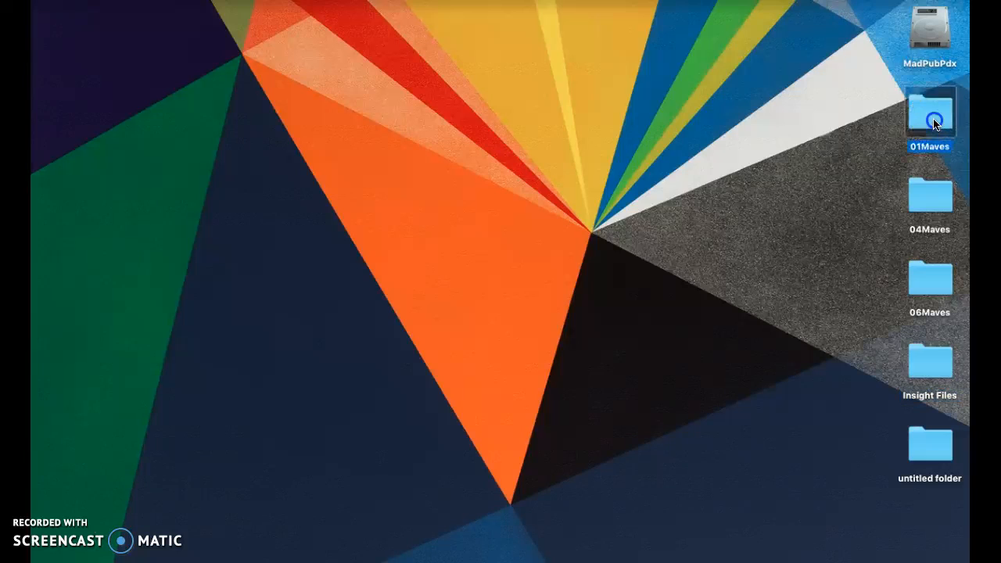
right_click(528, 148)
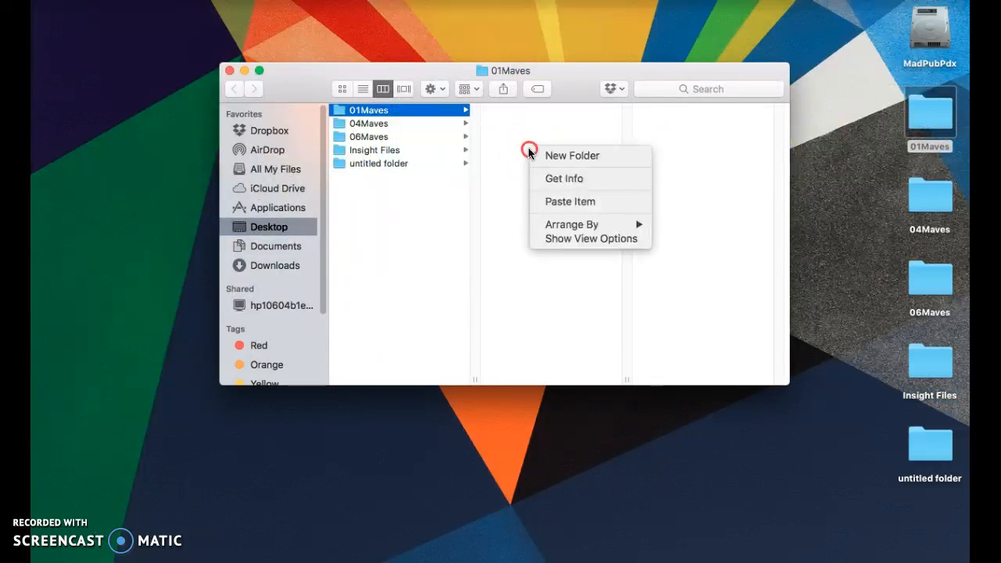
left_click(562, 202)
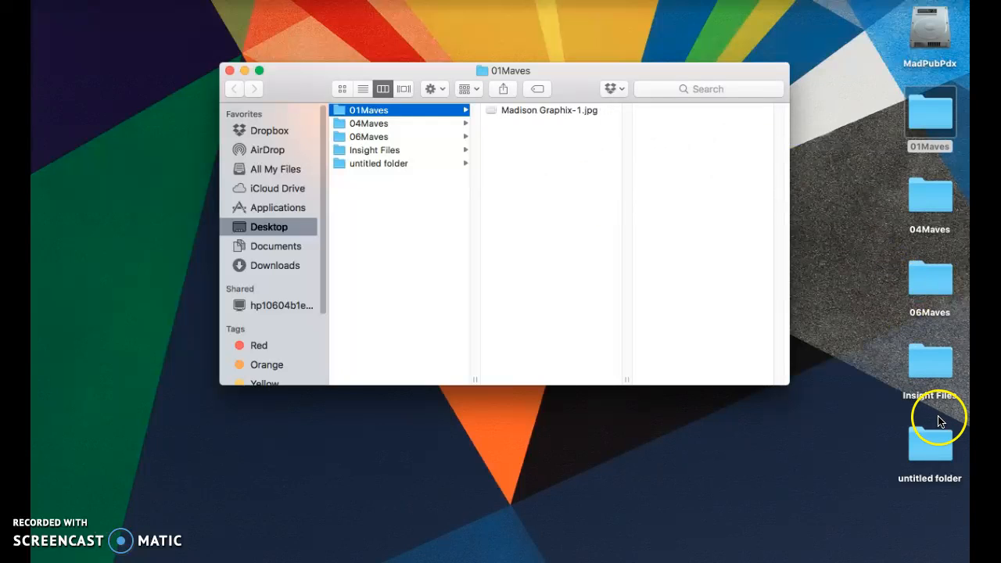
Copy Madison Graphix-1.jpg from Insight Files again and close both folder windows.
double_click(937, 359)
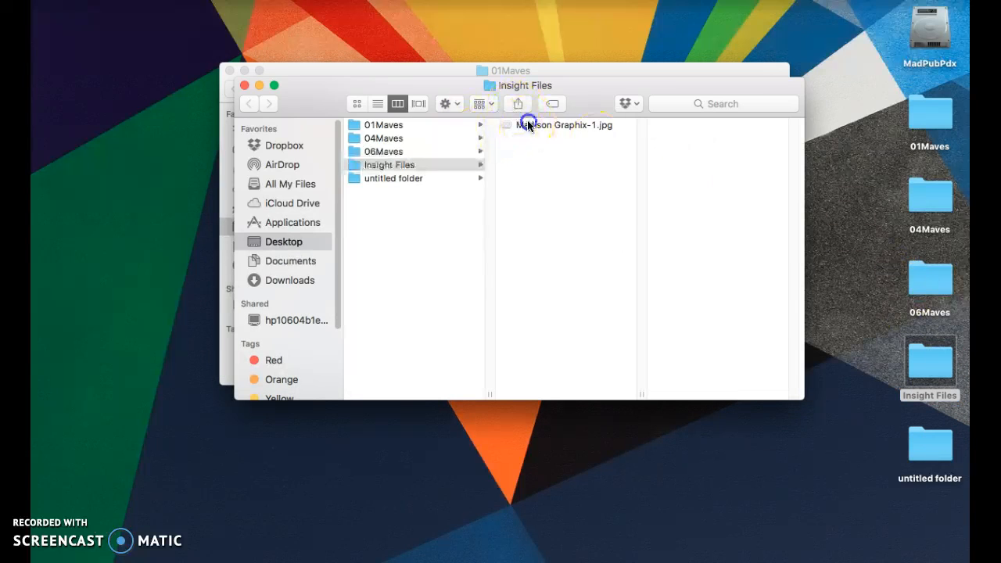
left_click(524, 125)
right_click(530, 124)
left_click(633, 308)
left_click(245, 87)
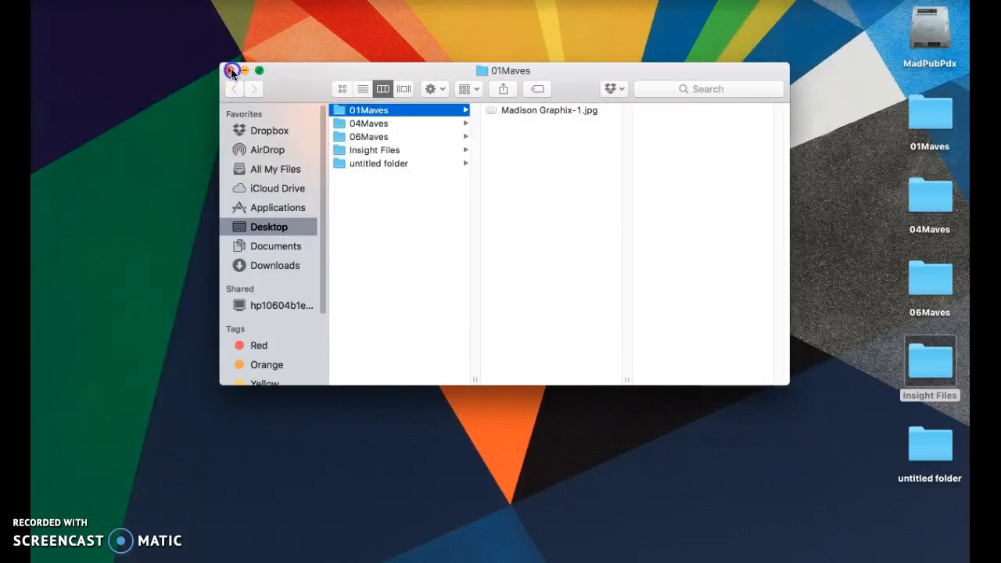
left_click(230, 70)
Paste the image into the 04Maves desktop folder and close the folder window.
double_click(920, 200)
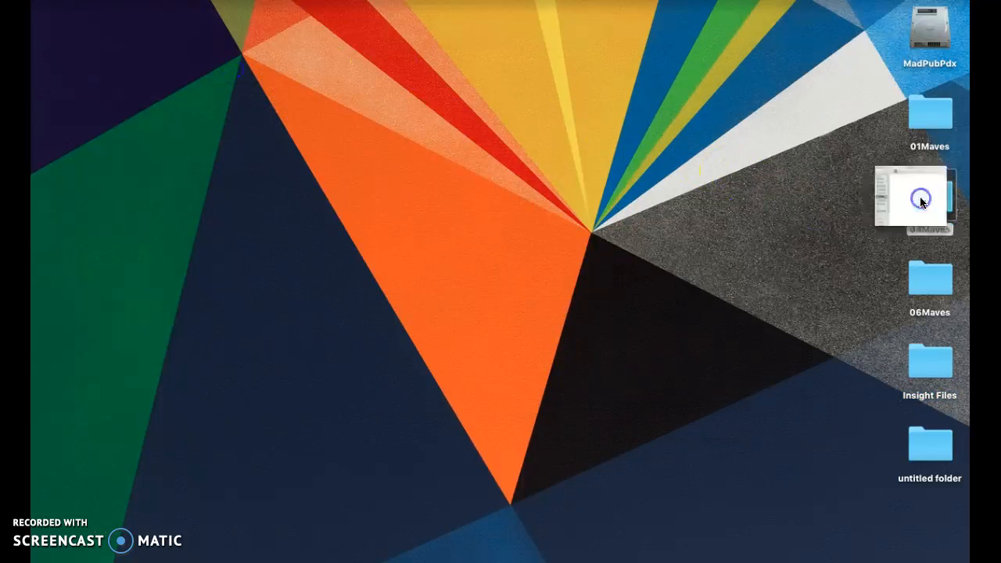
right_click(538, 181)
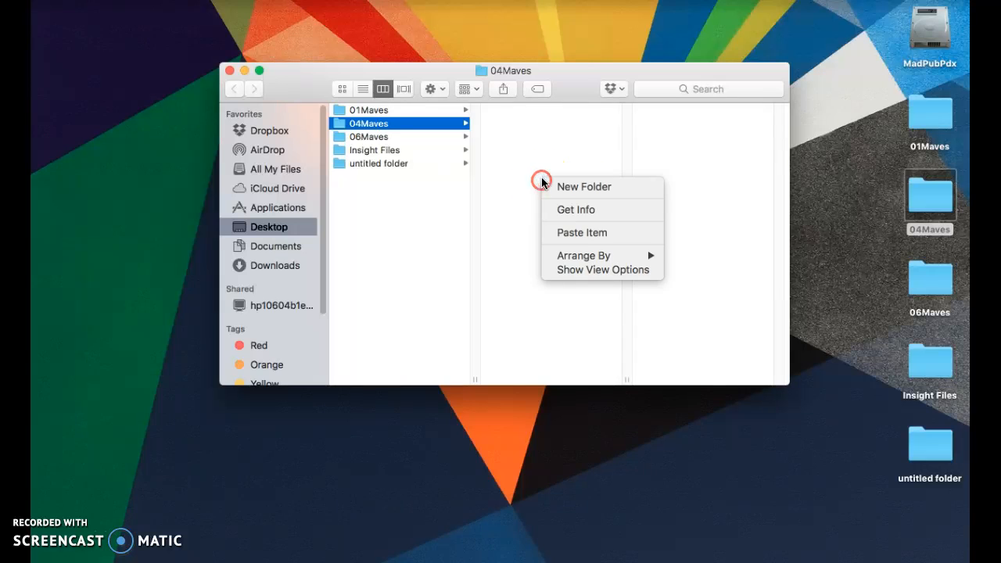
left_click(583, 233)
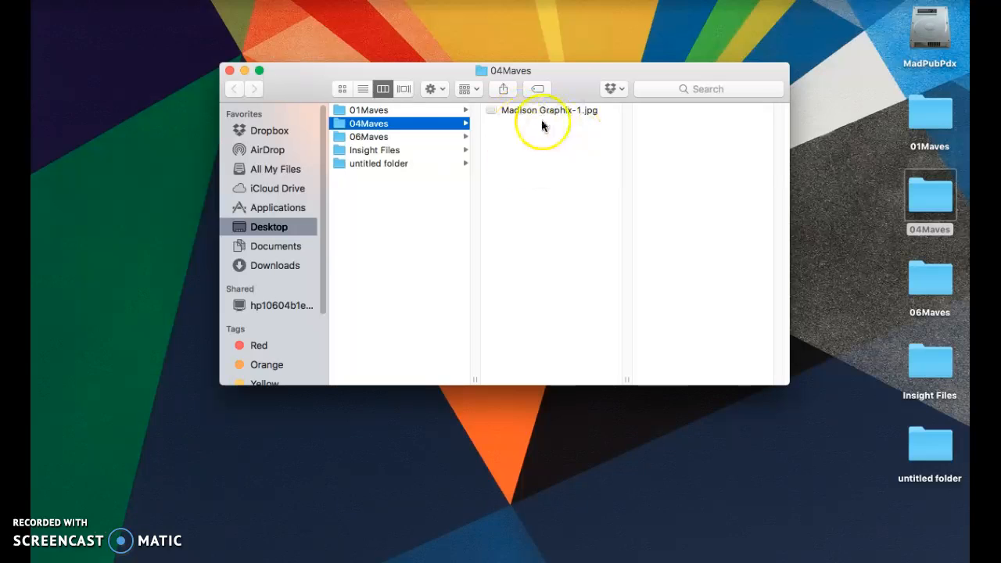
left_click(229, 71)
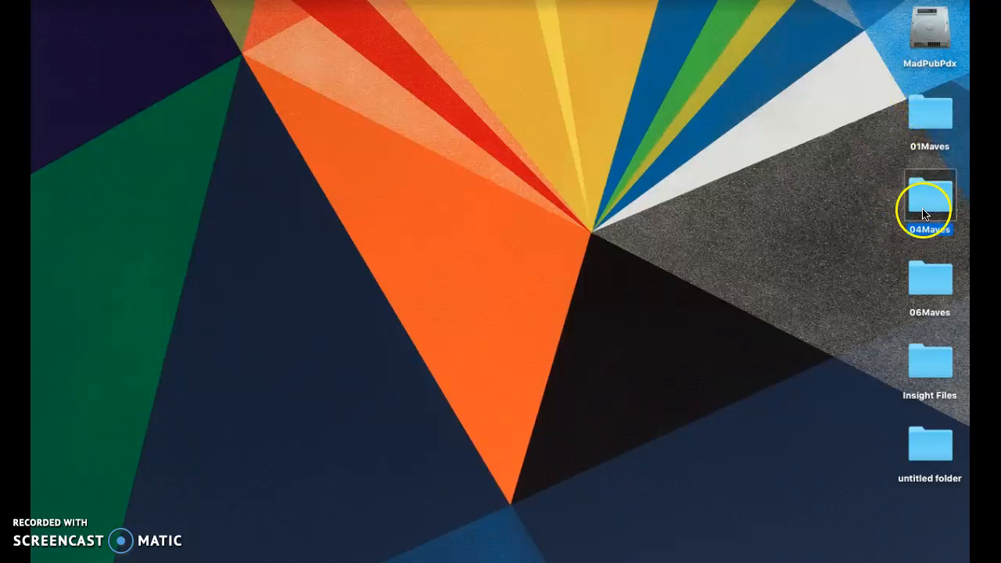
Bring Illustrator and the Firefox assignment page back onto the screen.
mouse_move(257, 540)
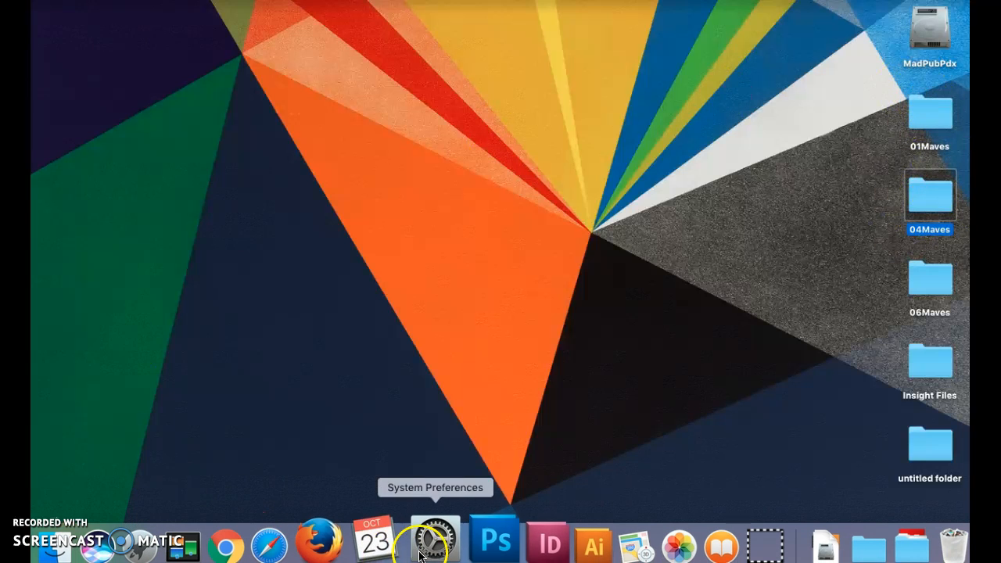
left_click(543, 544)
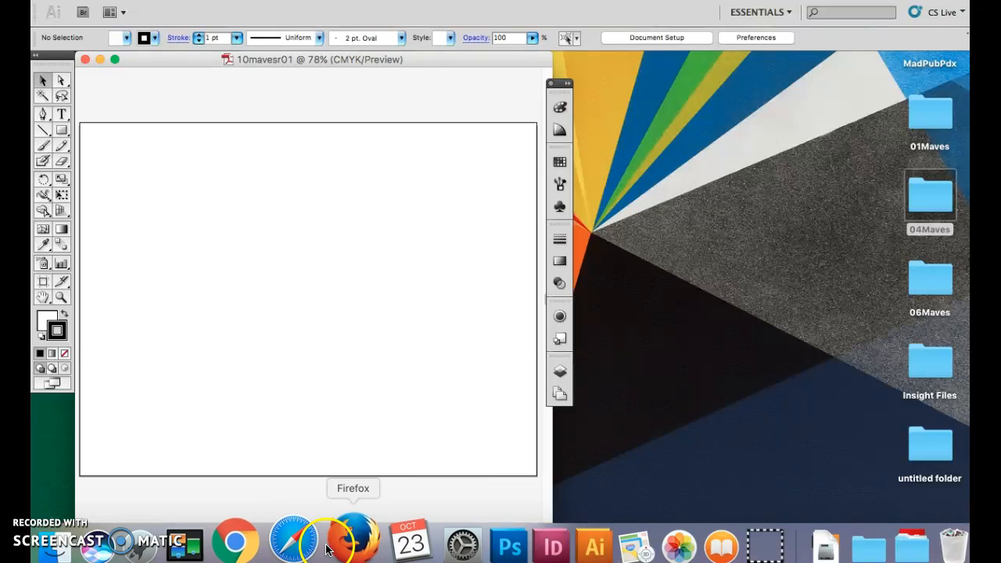
left_click(347, 545)
left_click(387, 360)
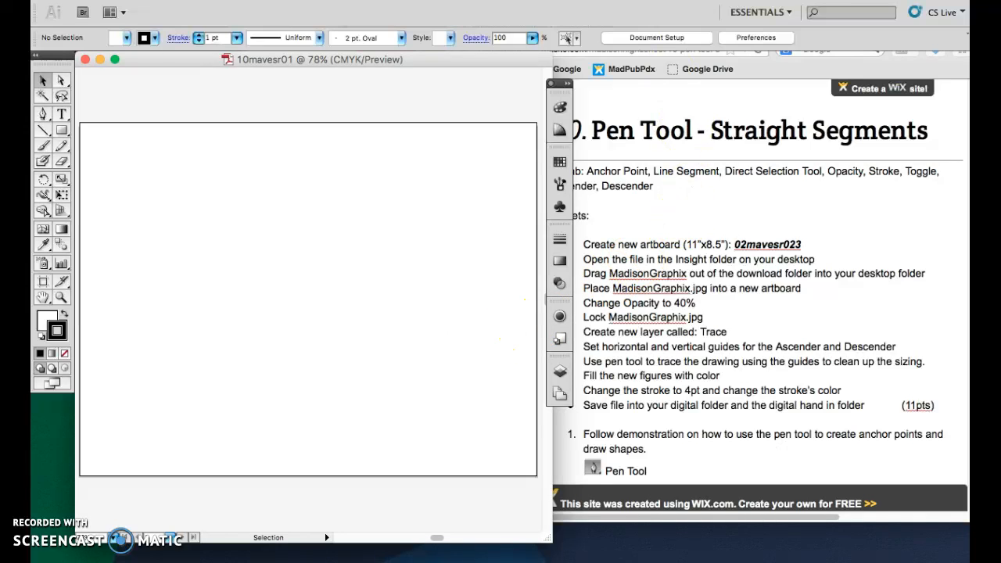
Place Madison Graphix-1.jpg from the desktop's 01Maves folder onto the artboard.
left_click(144, 0)
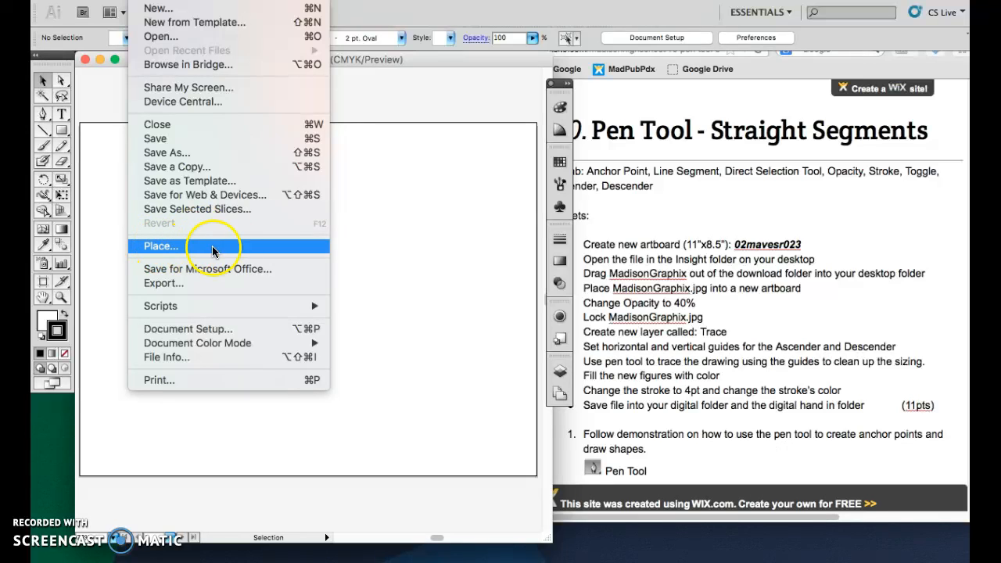
left_click(172, 247)
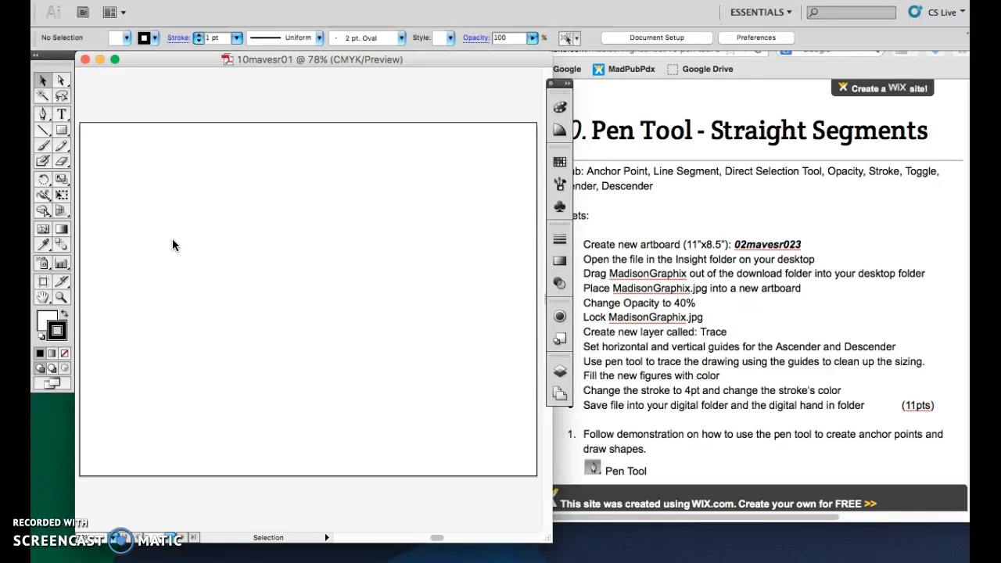
key("super+shift+p")
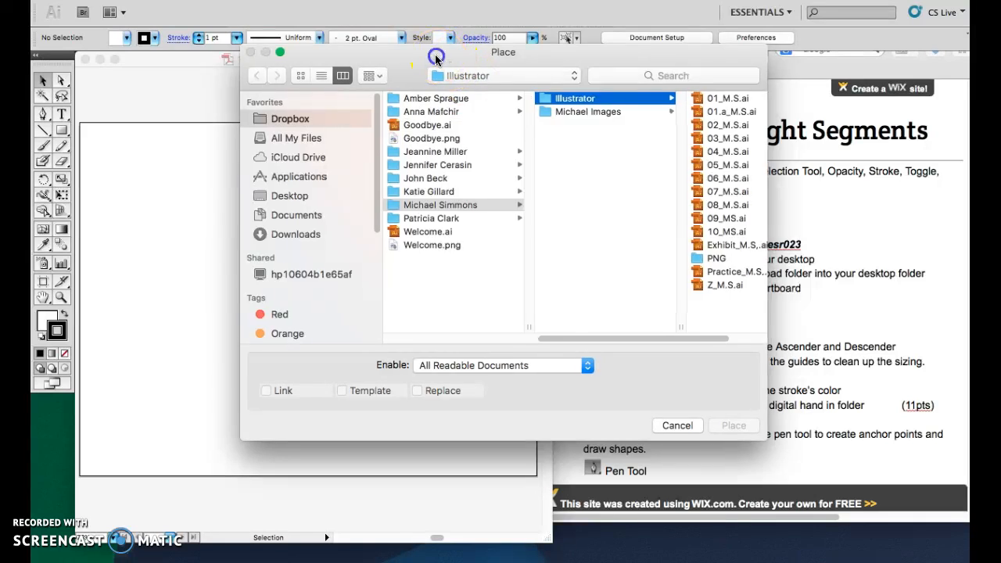
left_click_drag(474, 69, 350, 69)
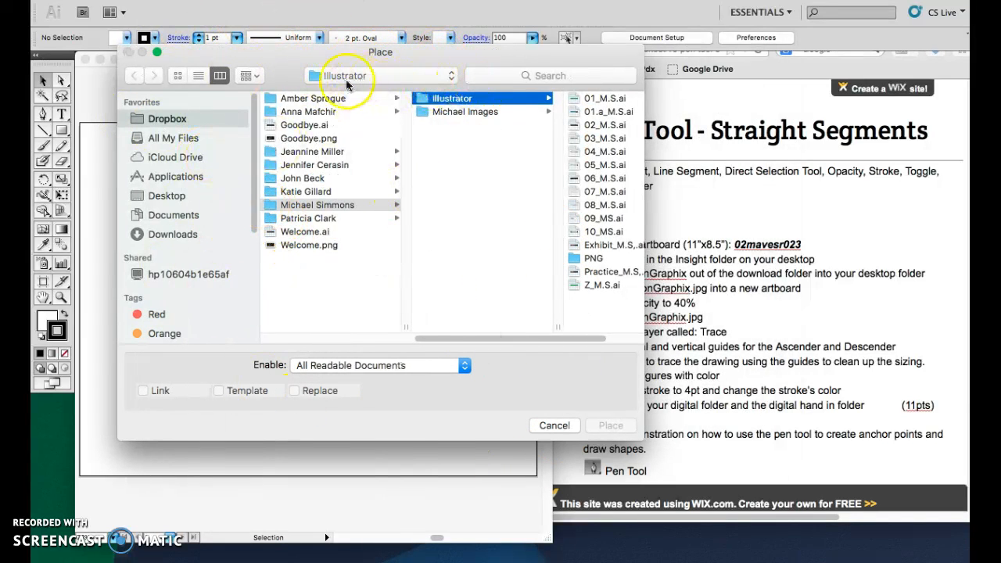
left_click(174, 197)
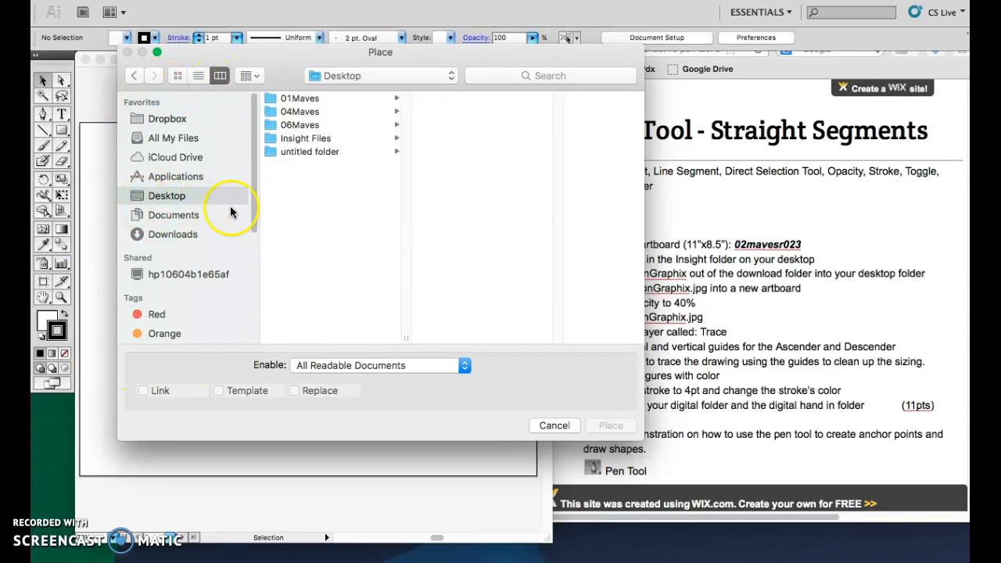
left_click(273, 100)
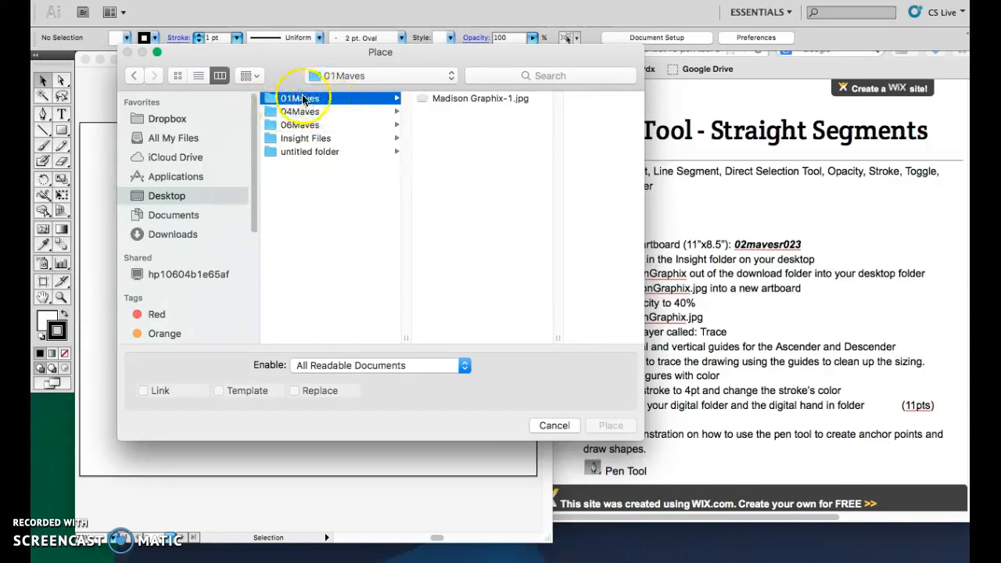
left_click(440, 100)
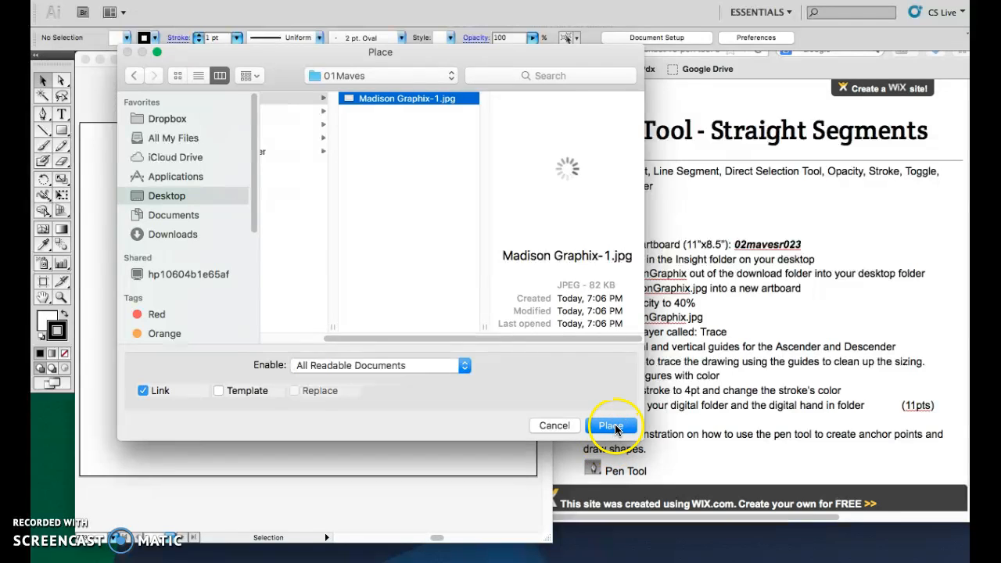
left_click(615, 429)
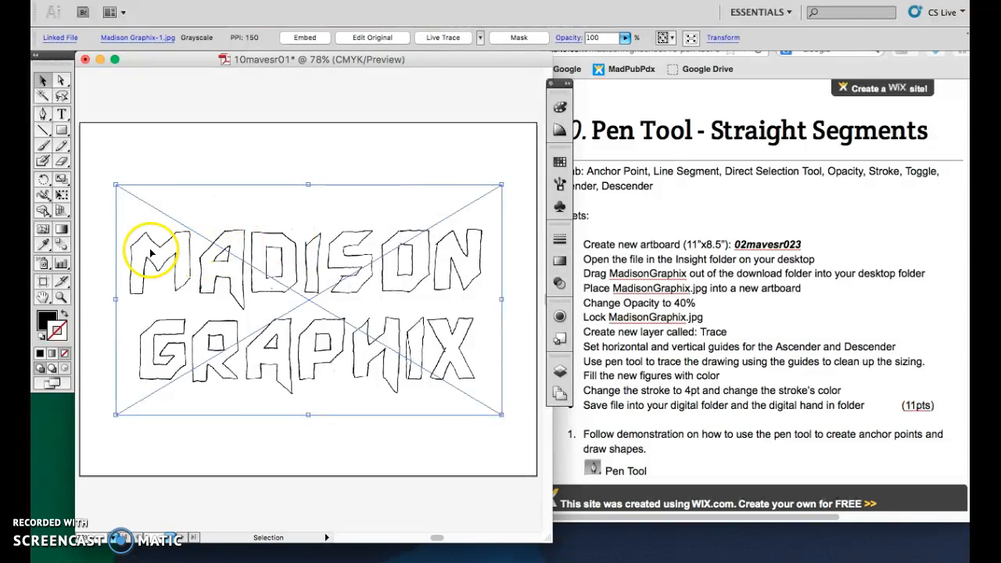
left_click(61, 297)
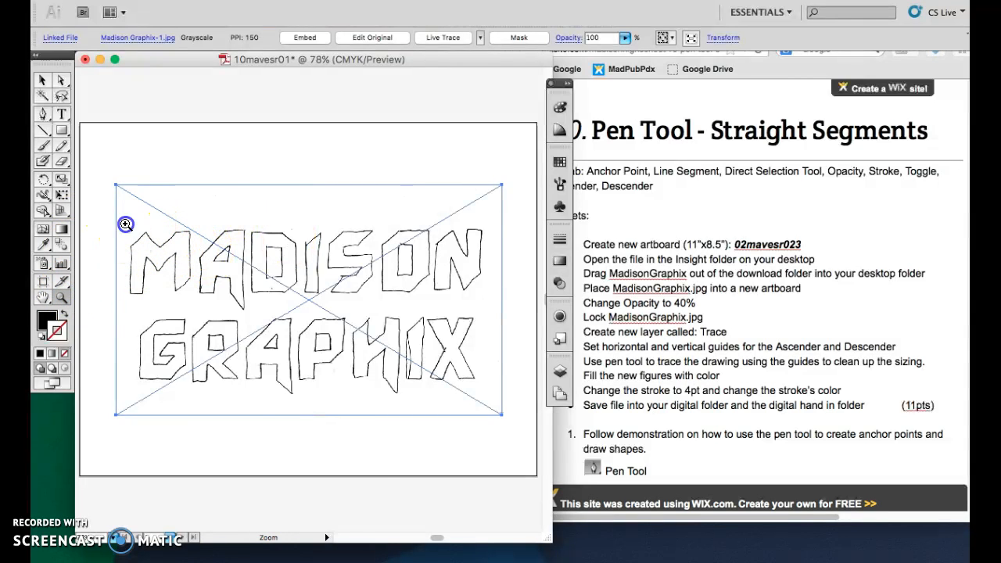
left_click_drag(128, 223, 179, 269)
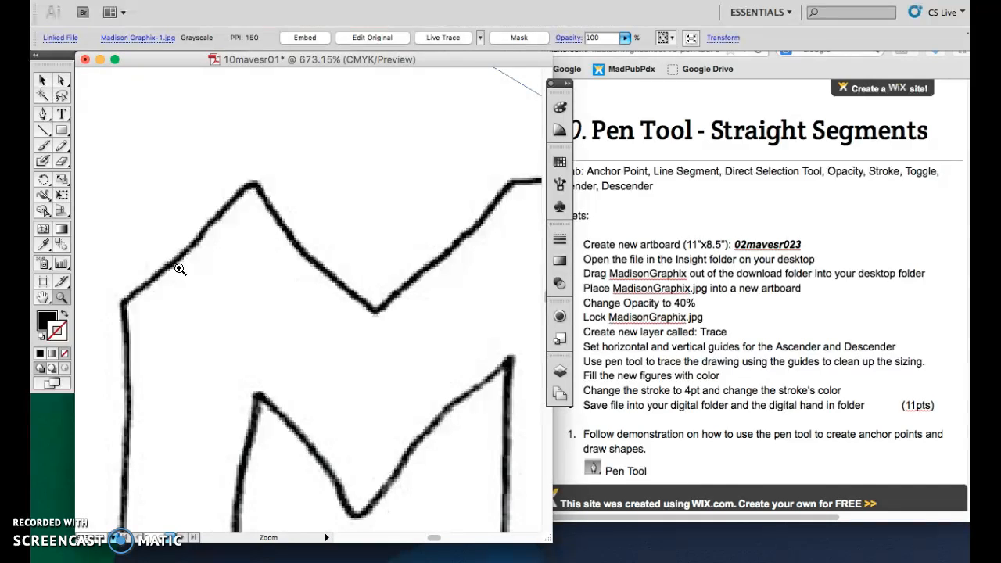
key("super+0")
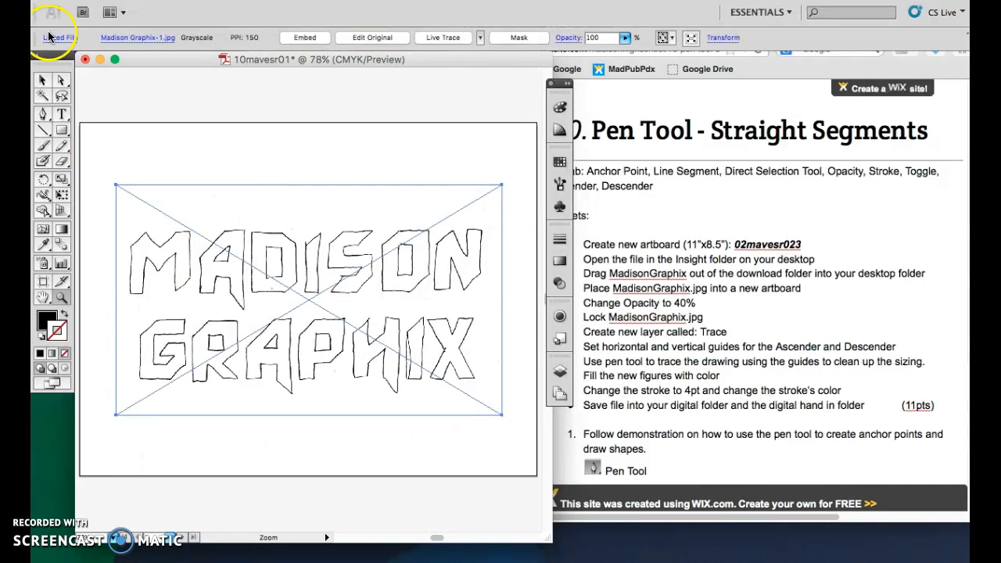
Set the placed sketch's opacity to 40%.
left_click(43, 79)
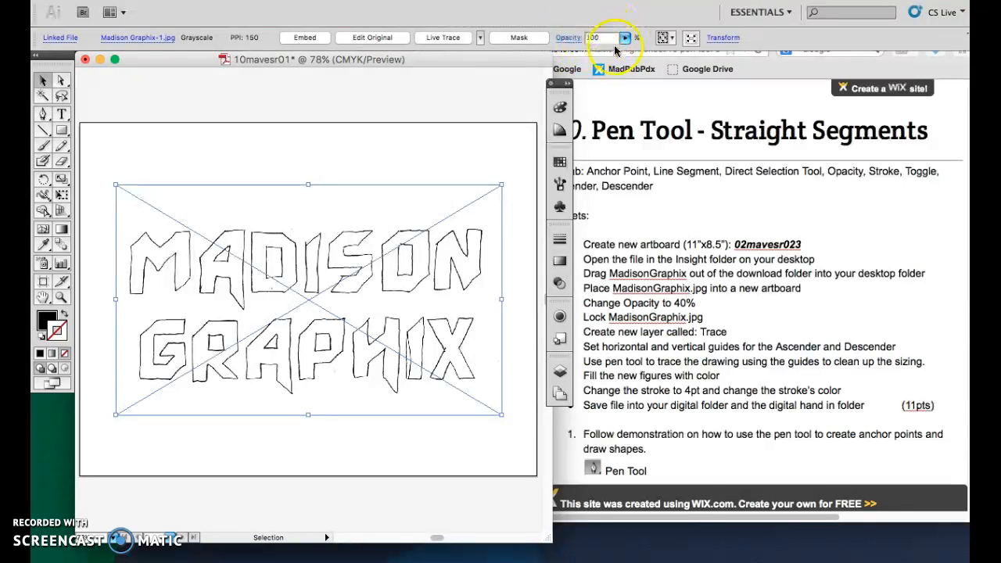
left_click_drag(596, 36, 581, 36)
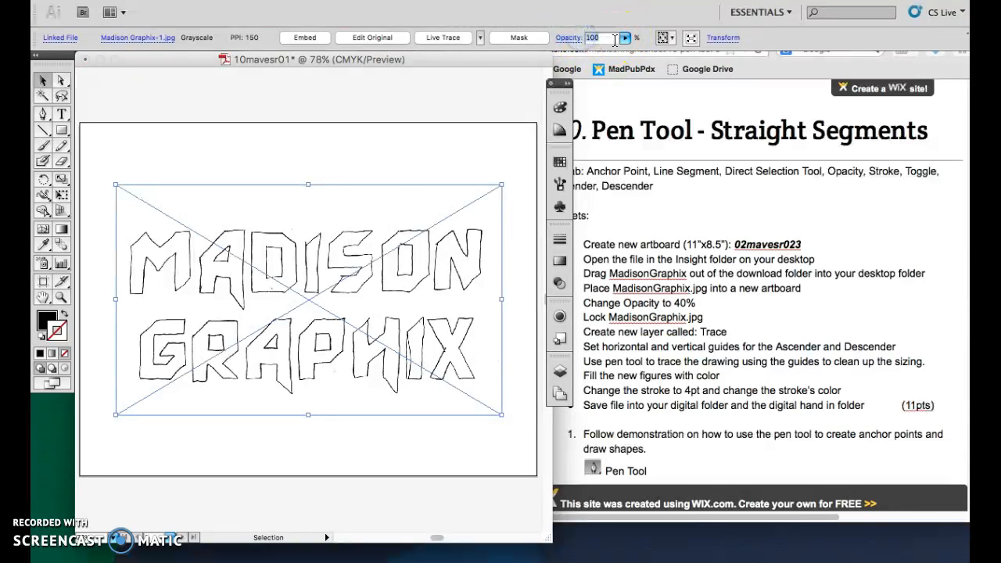
type("40")
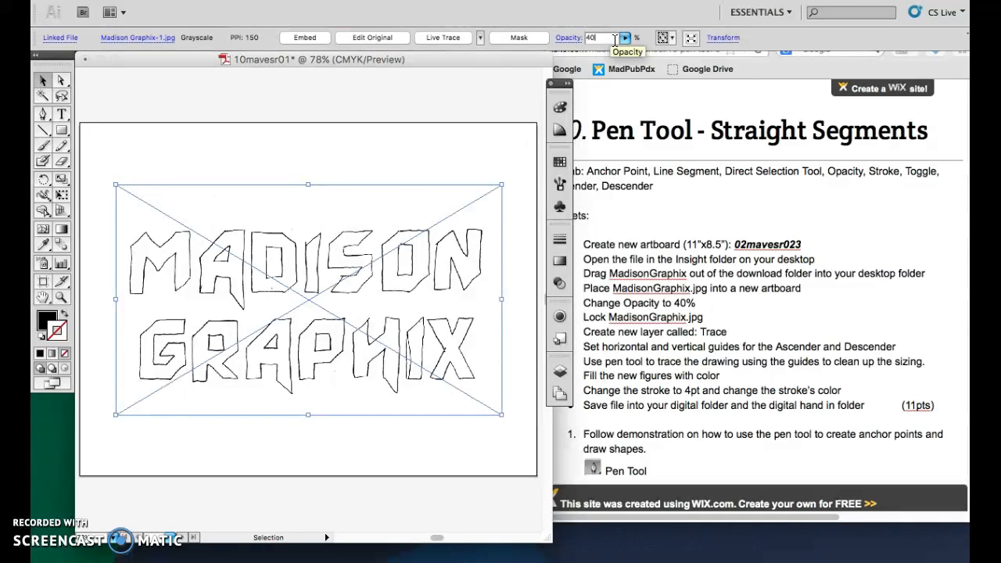
key("Return")
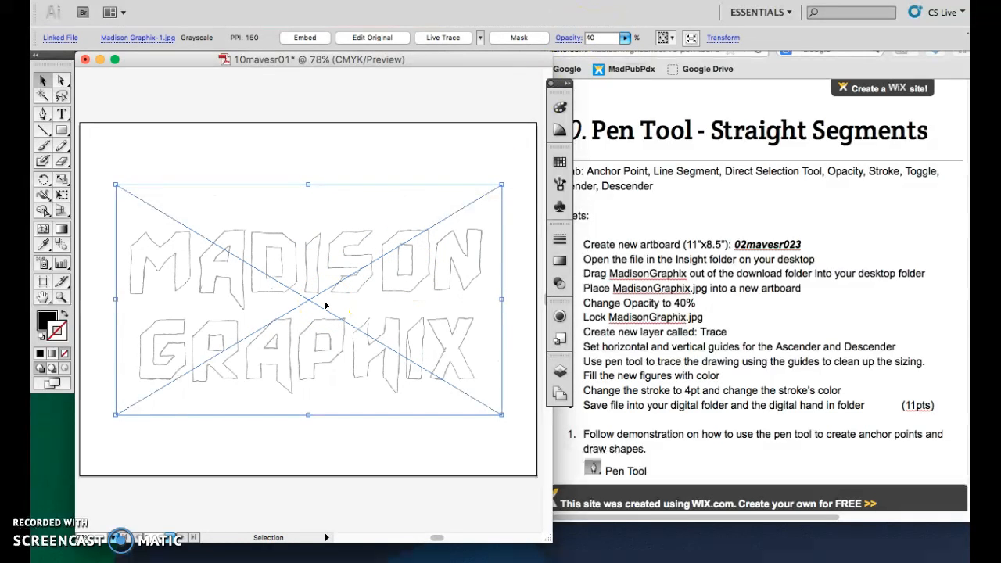
key("super+z")
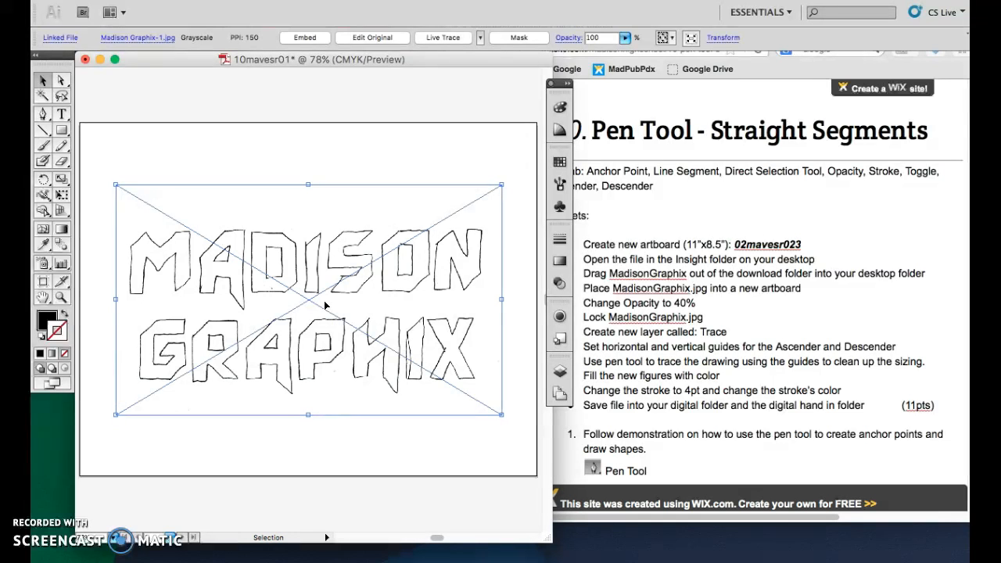
left_click(569, 37)
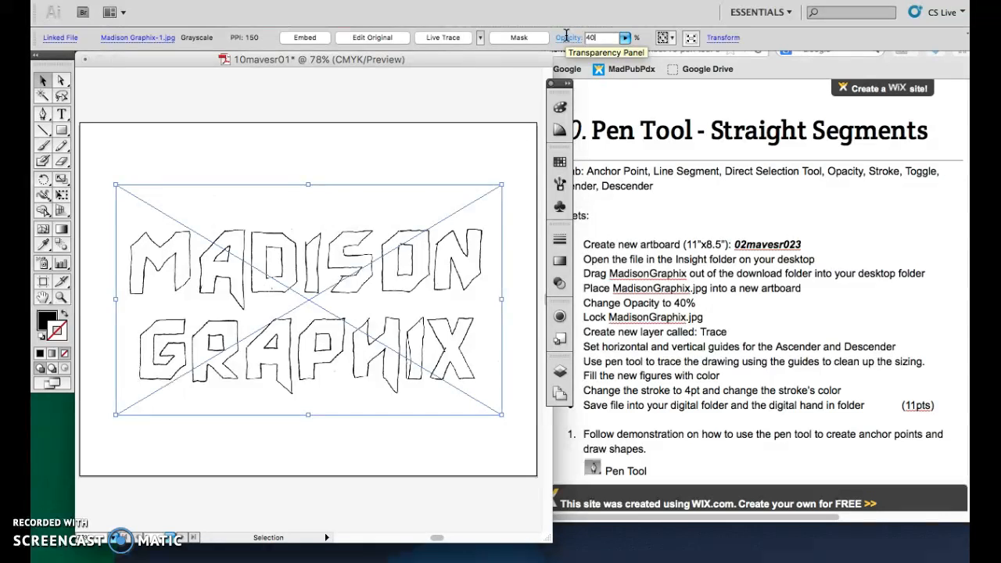
key("Return")
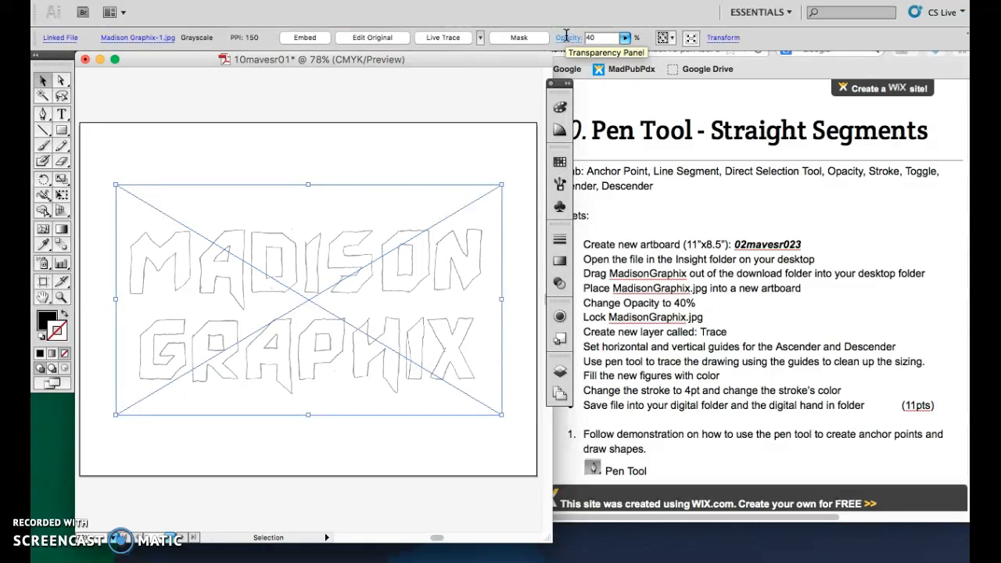
Lock the layer holding the placed sketch.
left_click(558, 373)
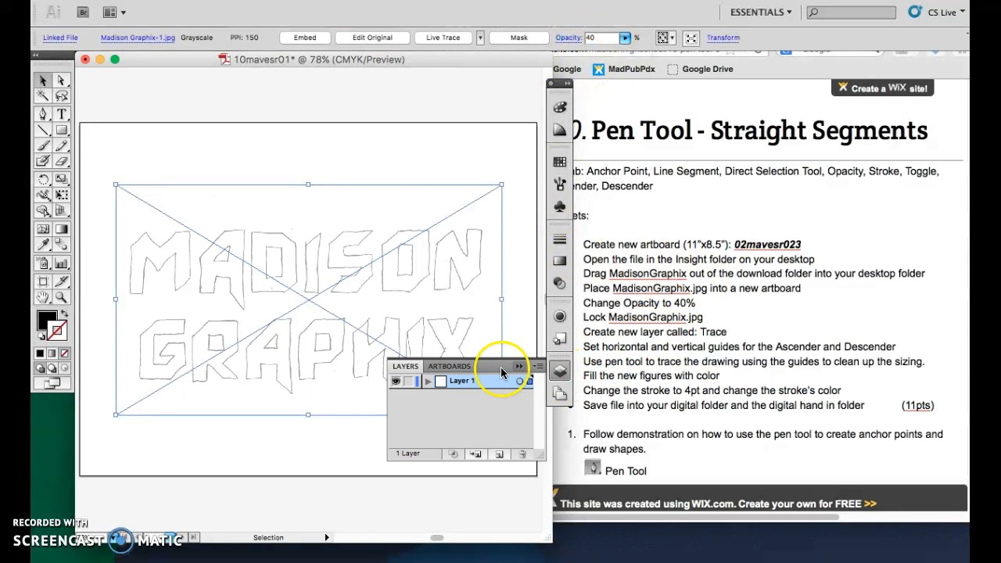
left_click(407, 381)
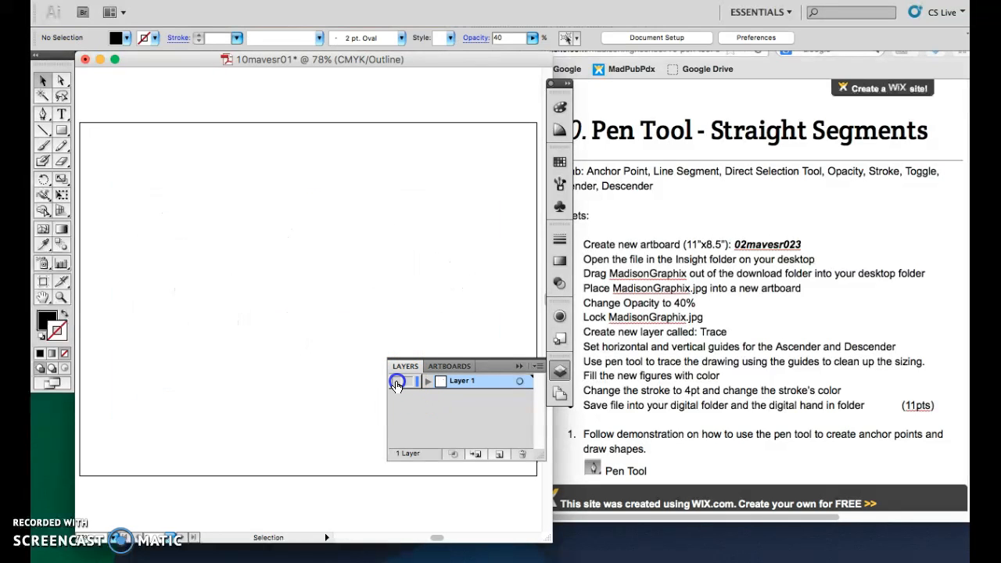
key("p")
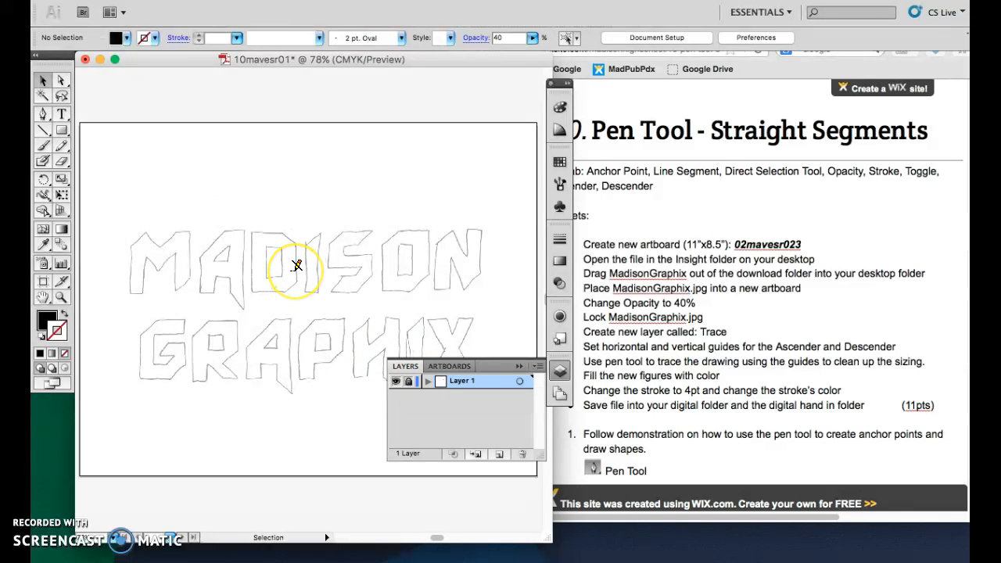
left_click(269, 259)
left_click(241, 271)
left_click(270, 266)
left_click(354, 264)
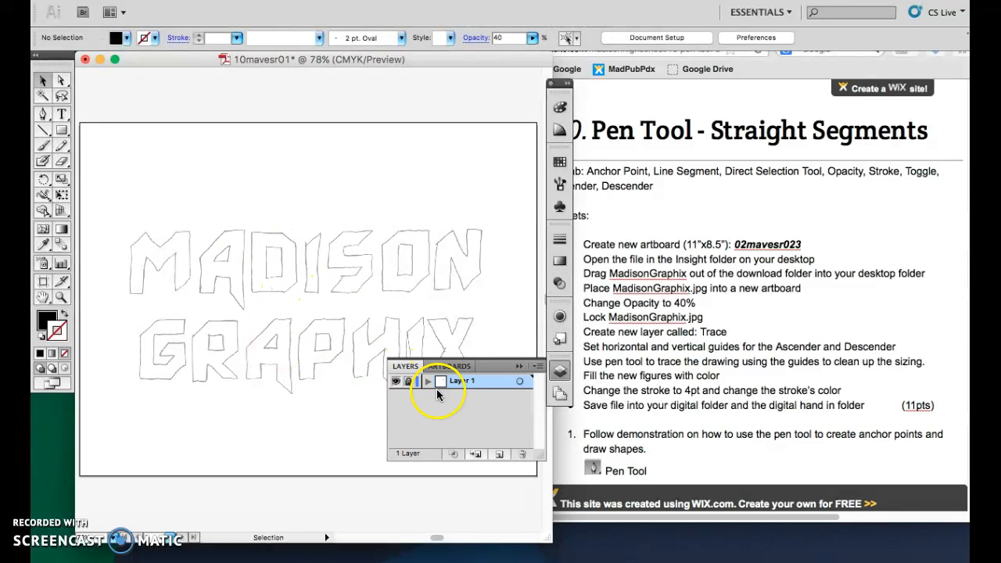
Create a new layer and name it trace.
left_click(500, 455)
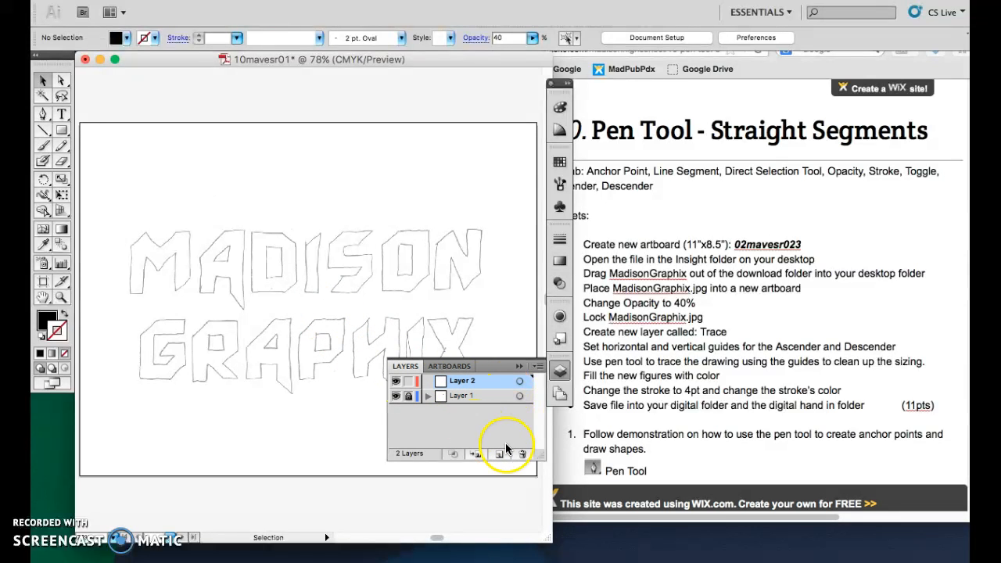
left_click(466, 381)
double_click(466, 382)
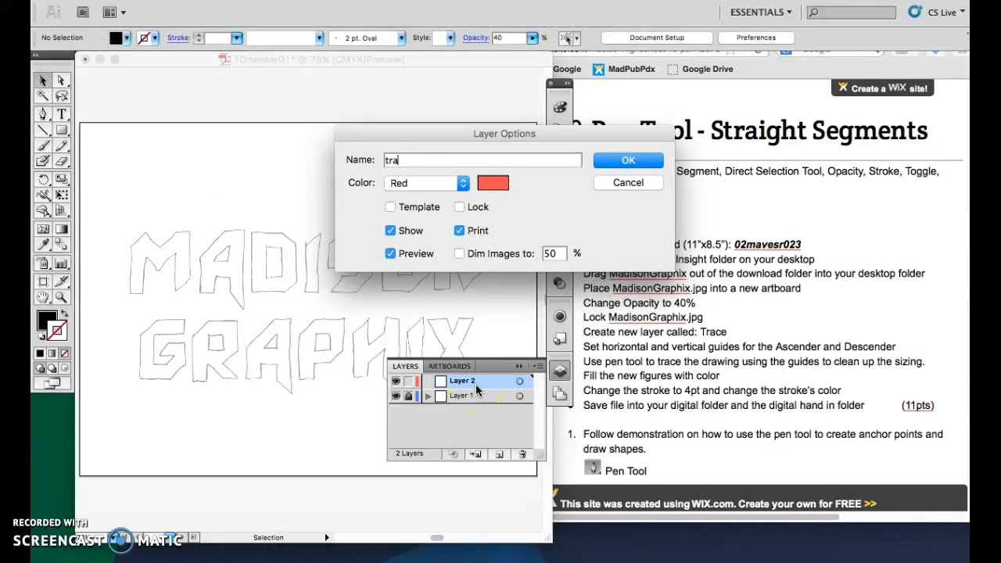
type("traCE")
key("BackSpace")
key("BackSpace")
type("ce")
key("Return")
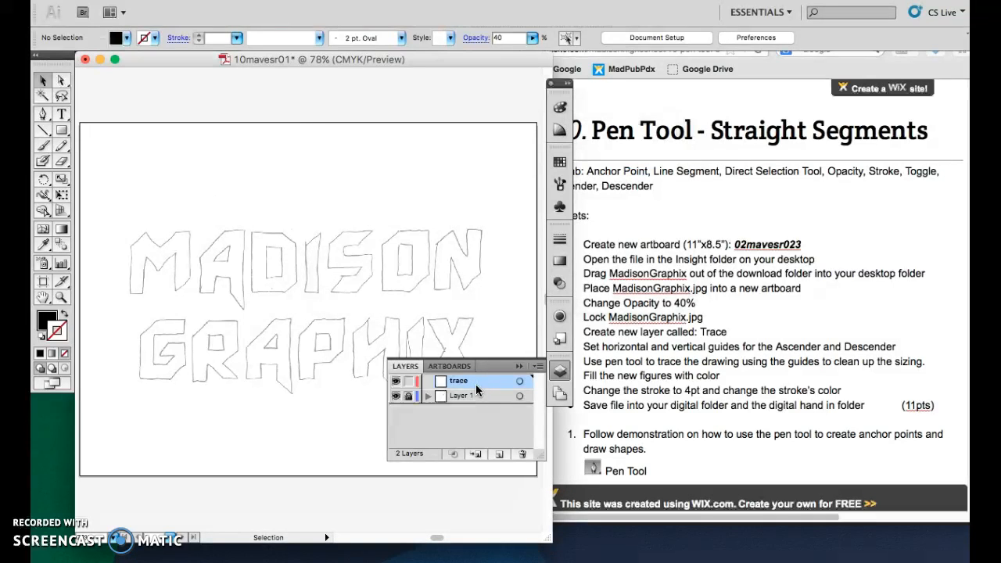
Show the rulers and add horizontal guides at the top and bottom of MADISON and GRAPHIX.
left_click(560, 373)
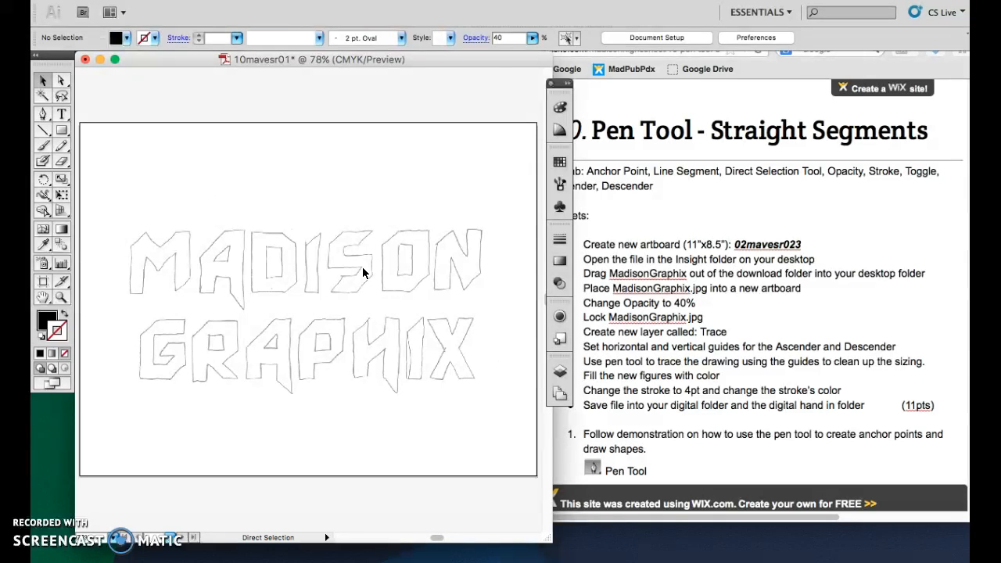
key("super+r")
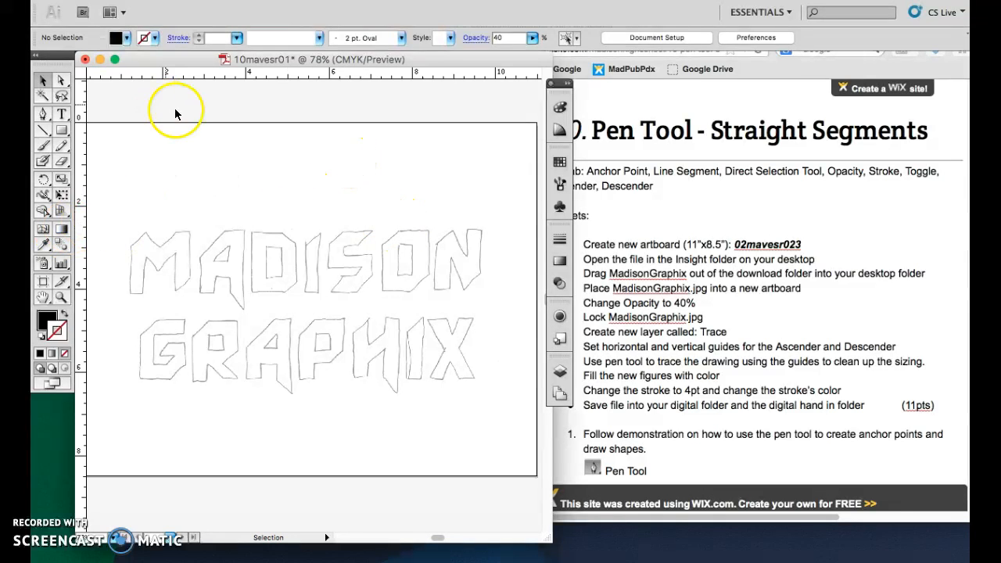
left_click_drag(196, 72, 199, 231)
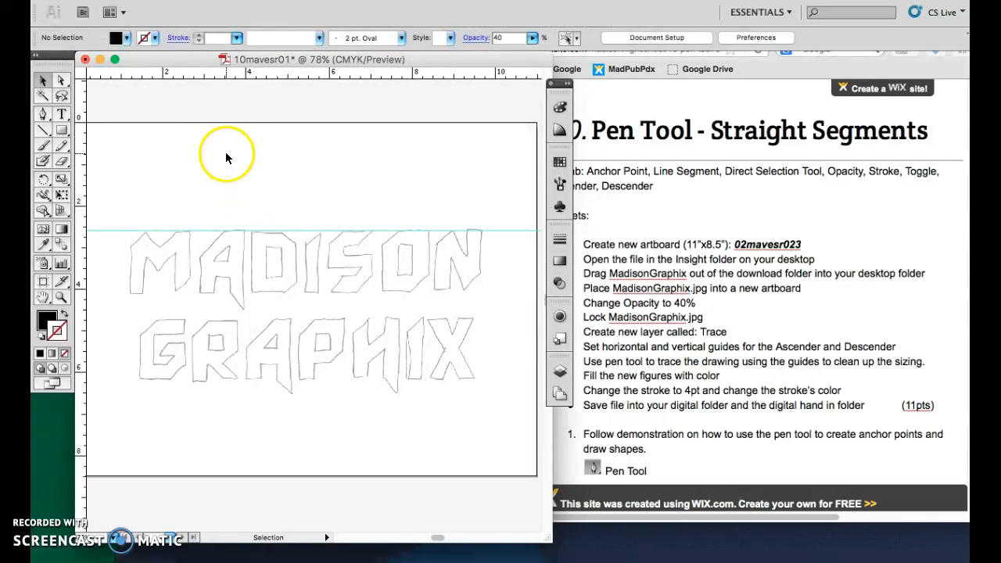
left_click_drag(220, 271, 222, 290)
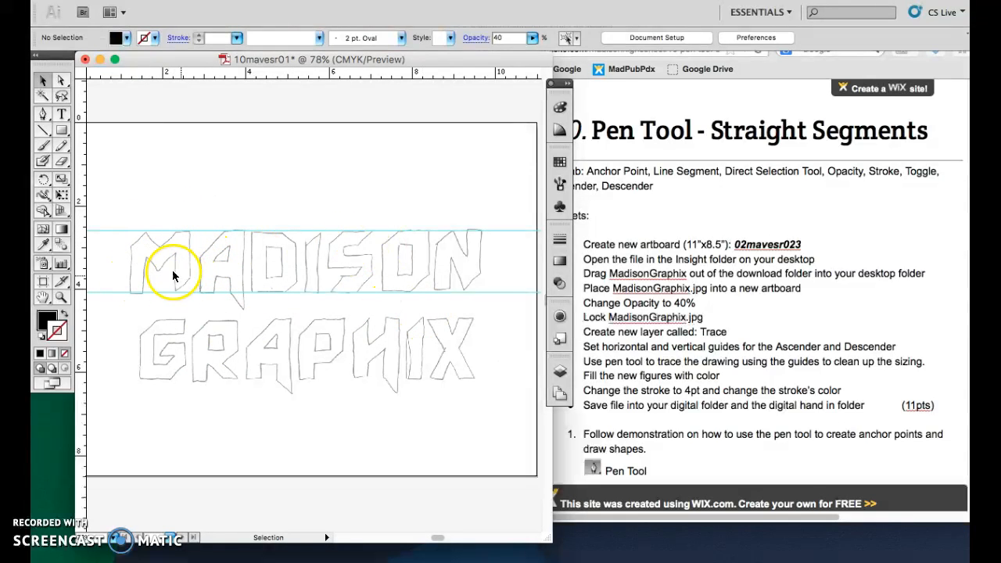
left_click_drag(156, 73, 191, 320)
left_click_drag(194, 74, 241, 379)
Add more horizontal guides along the inner letter edges of both words.
left_click(61, 298)
left_click_drag(137, 207, 477, 320)
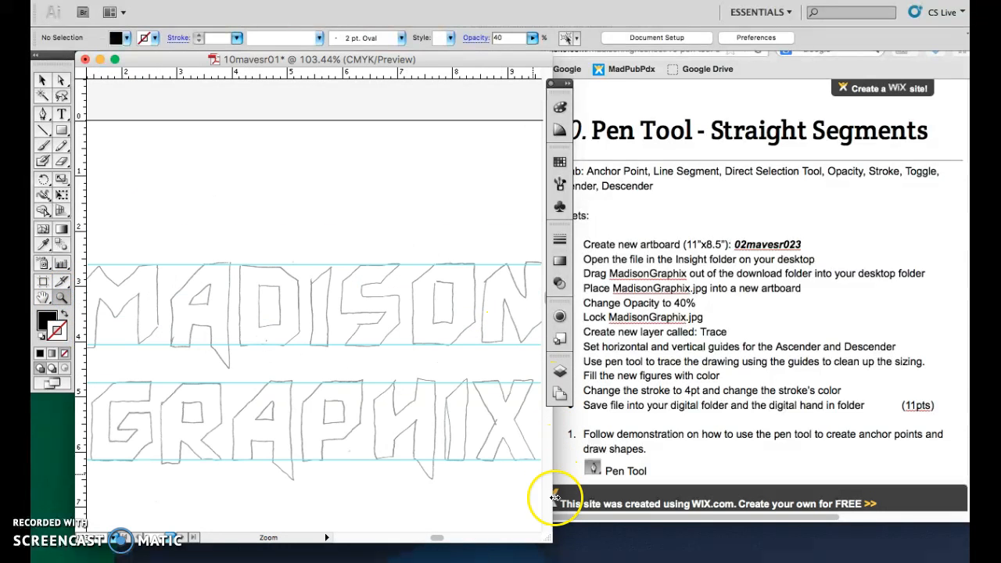
left_click_drag(244, 75, 282, 286)
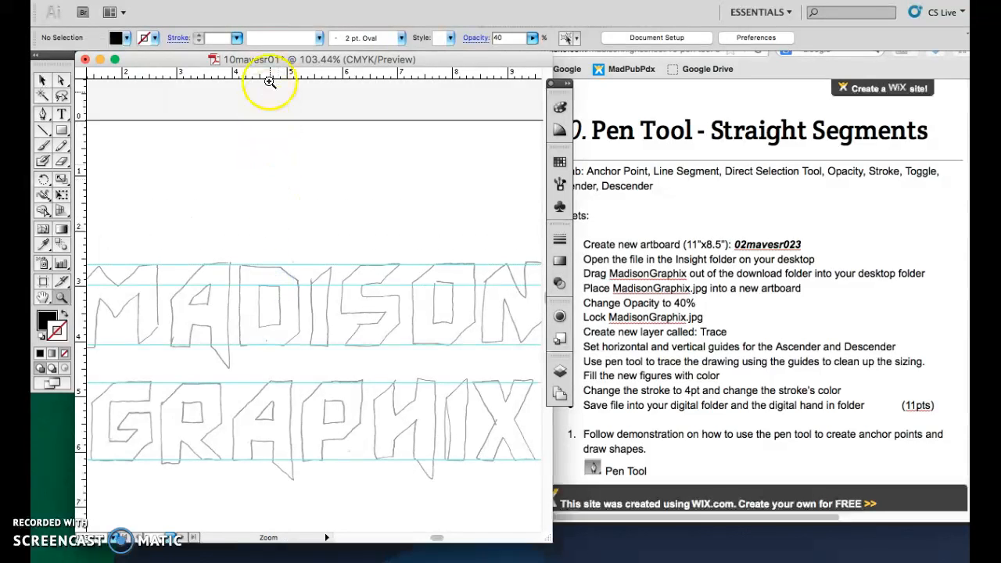
left_click_drag(267, 76, 268, 325)
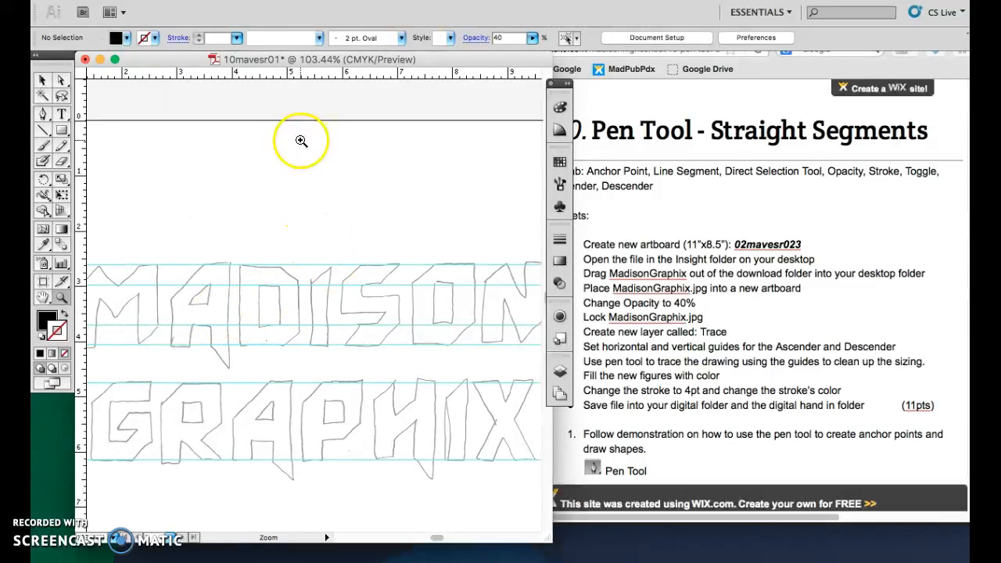
left_click_drag(305, 75, 356, 303)
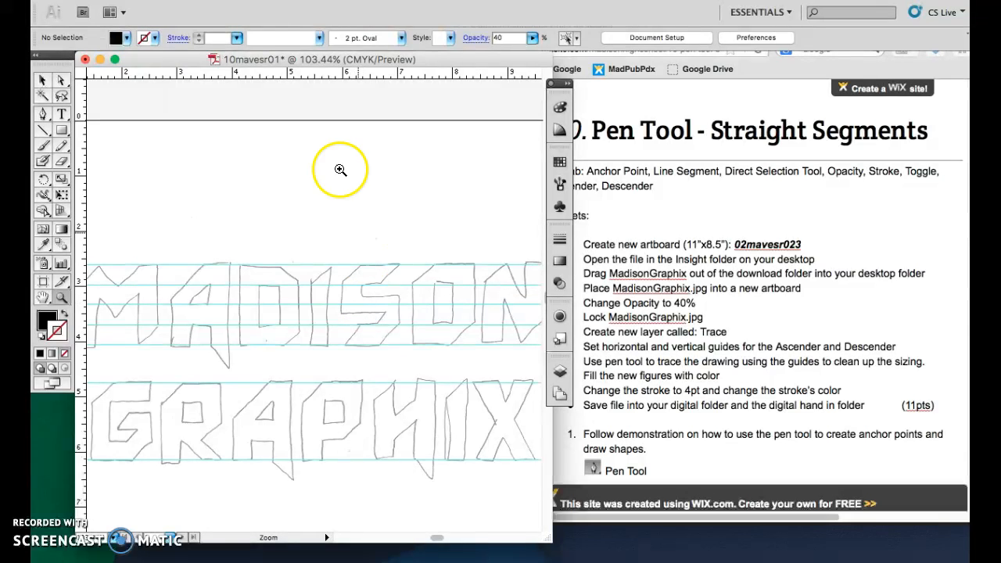
left_click_drag(319, 75, 320, 401)
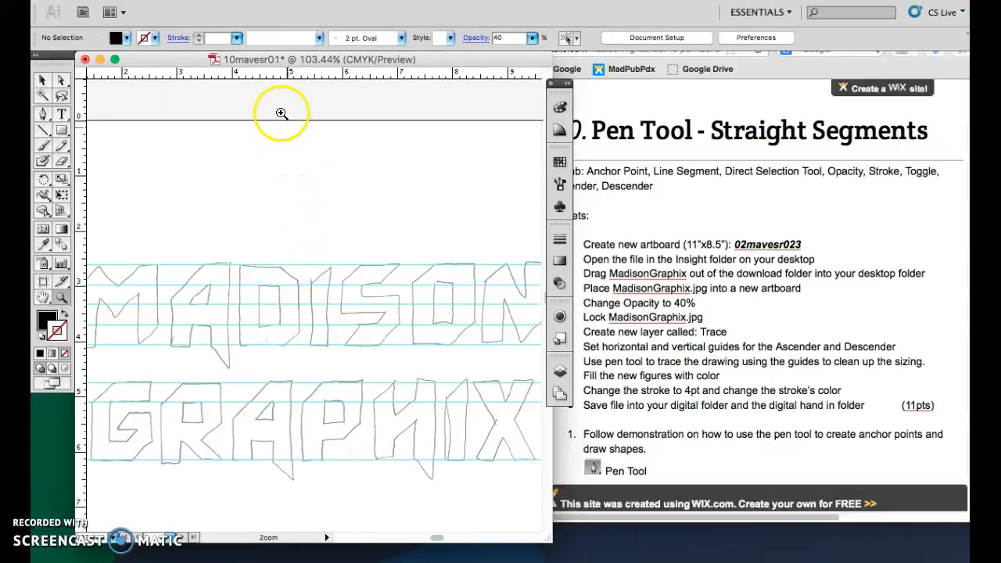
left_click_drag(266, 77, 307, 422)
left_click_drag(256, 81, 293, 429)
left_click_drag(264, 72, 286, 413)
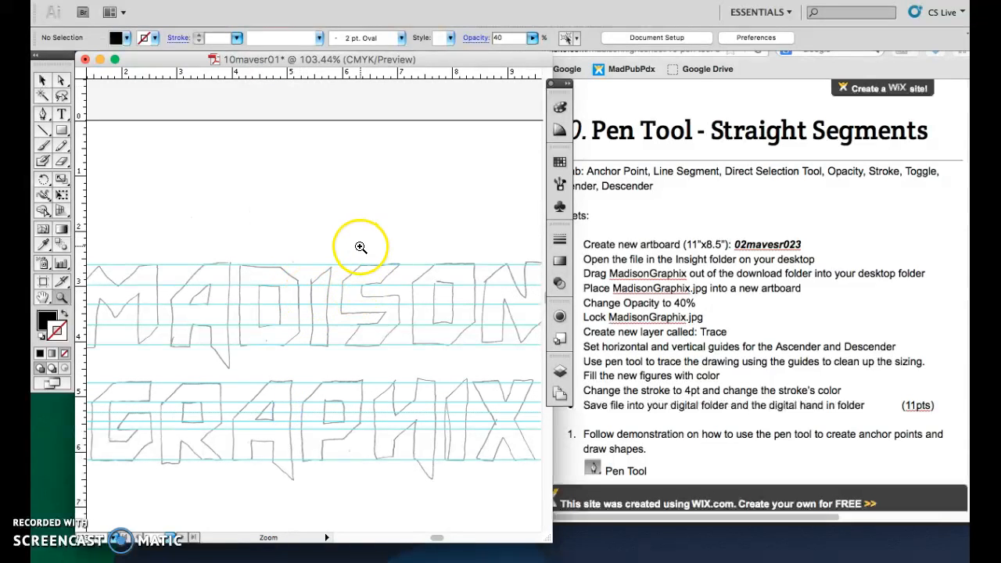
left_click_drag(319, 75, 360, 442)
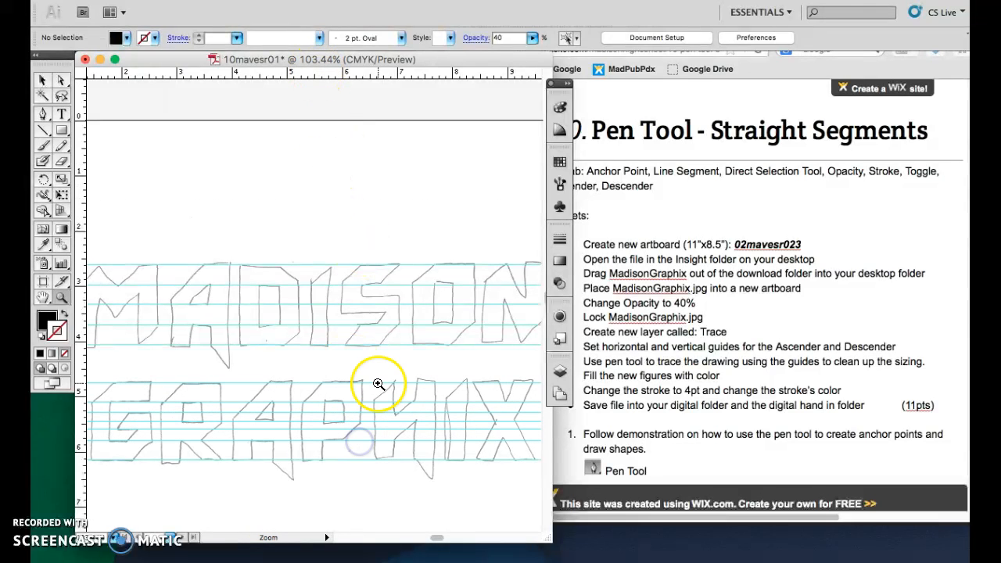
Add vertical guides along the strokes of the M in MADISON.
scroll(439, 540, "left", 10)
left_click_drag(267, 233, 408, 395)
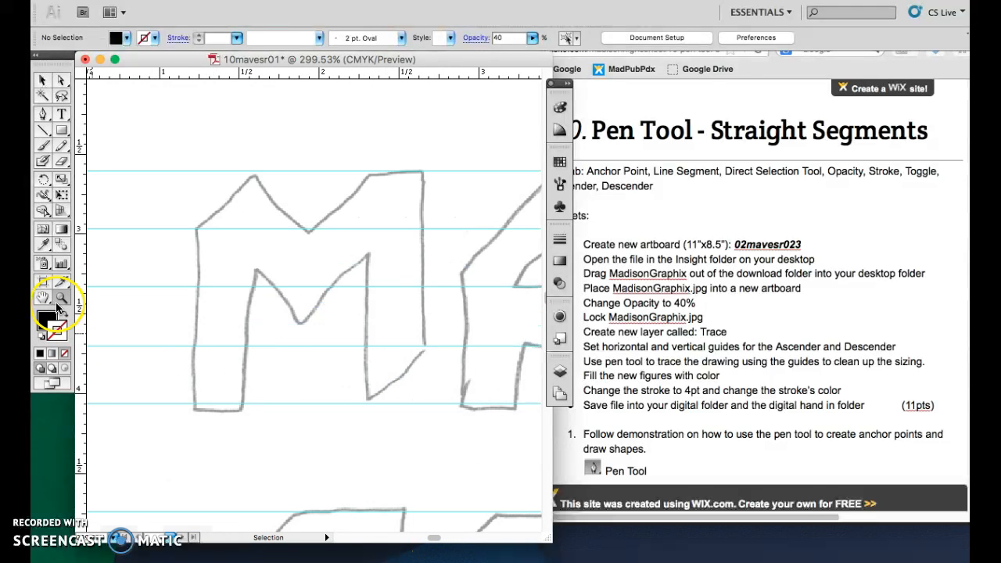
left_click_drag(82, 190, 192, 196)
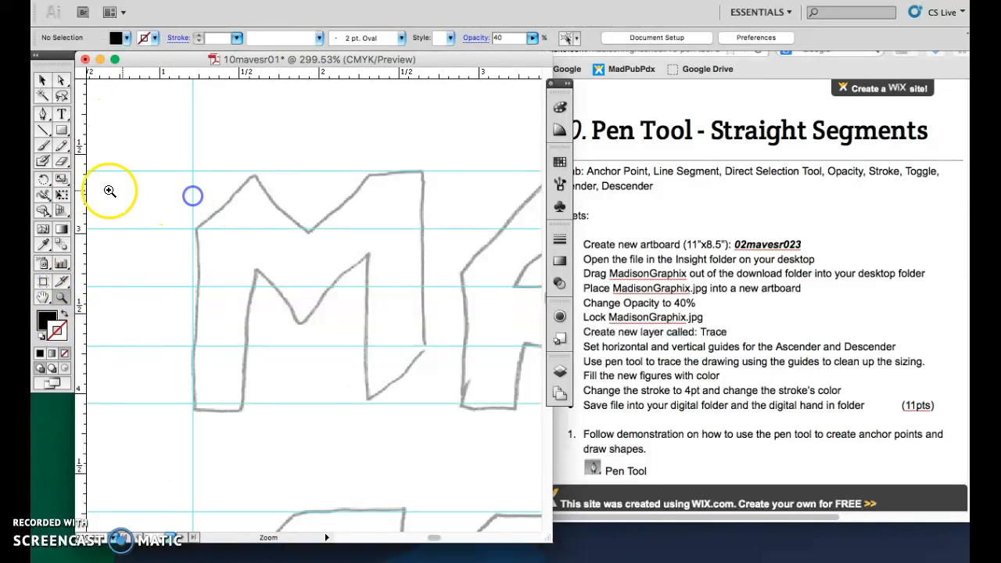
left_click_drag(84, 190, 257, 196)
left_click_drag(85, 190, 311, 191)
left_click_drag(85, 209, 368, 211)
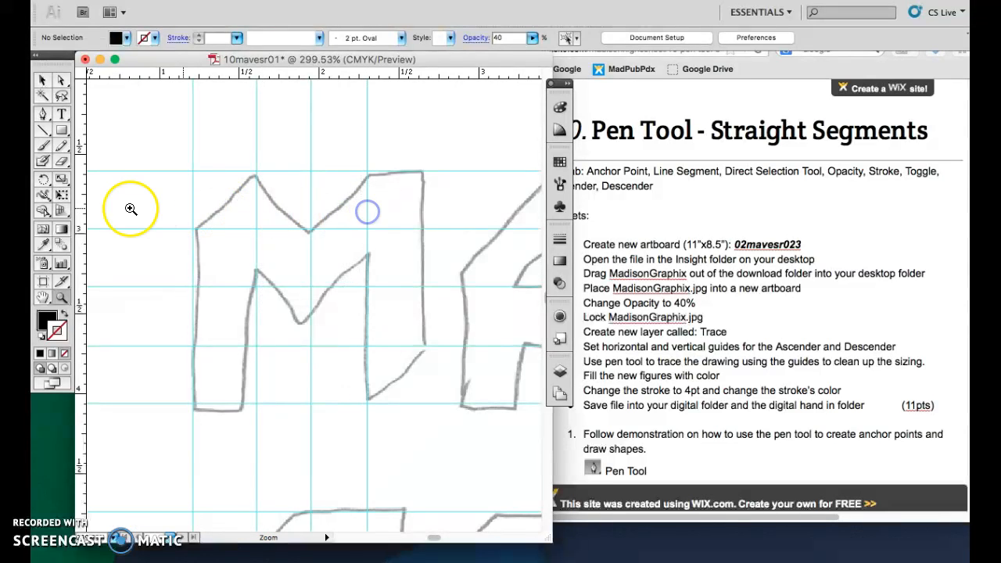
left_click_drag(85, 210, 423, 210)
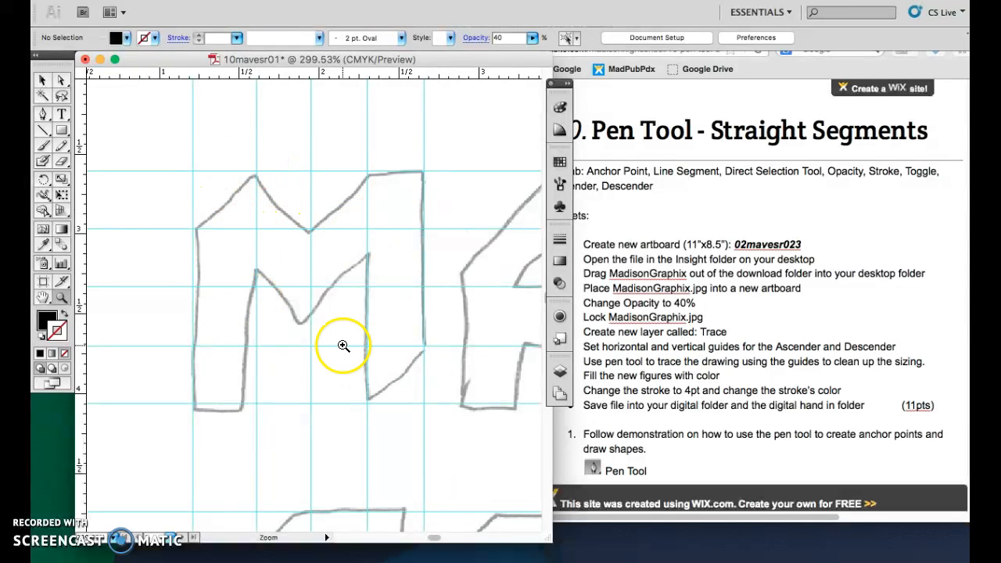
Choose the Pen tool and set the fill to none and the stroke colour to red.
left_click(42, 79)
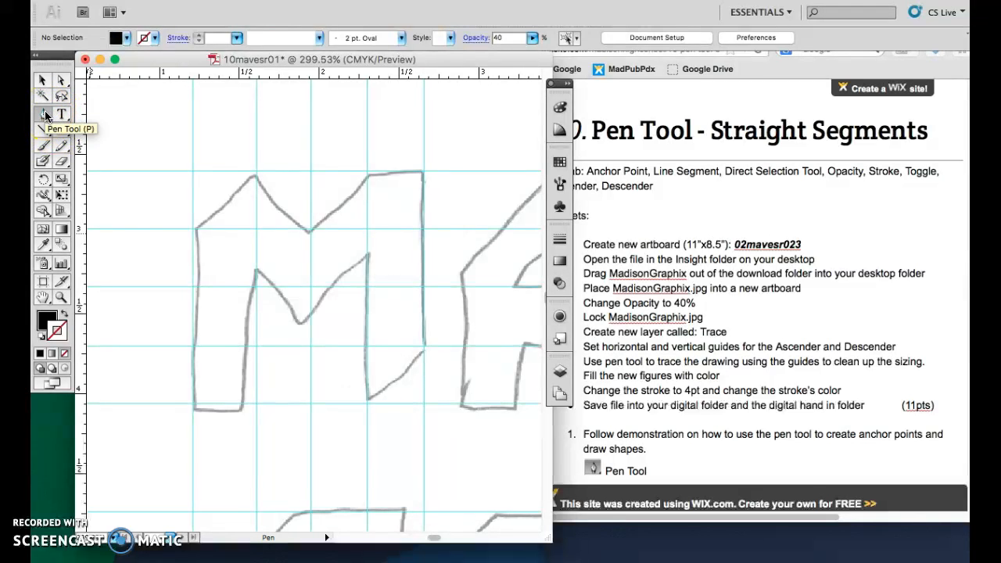
left_click(43, 115)
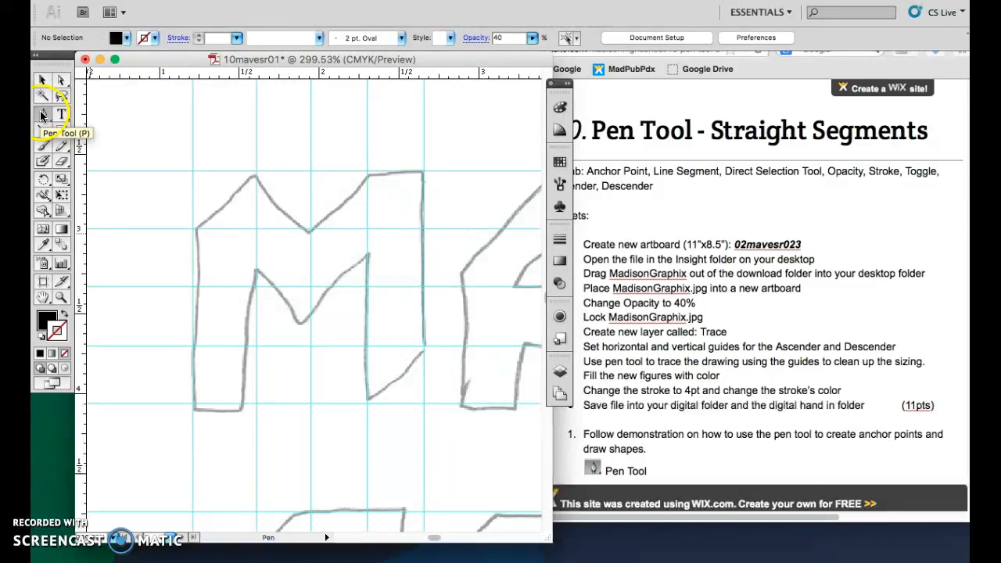
left_click(45, 115)
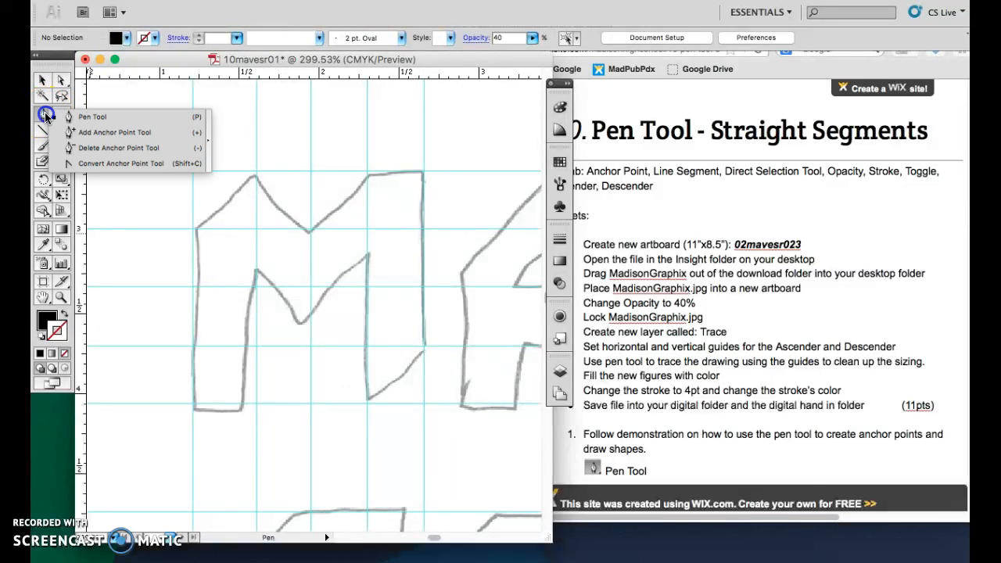
left_click(49, 116)
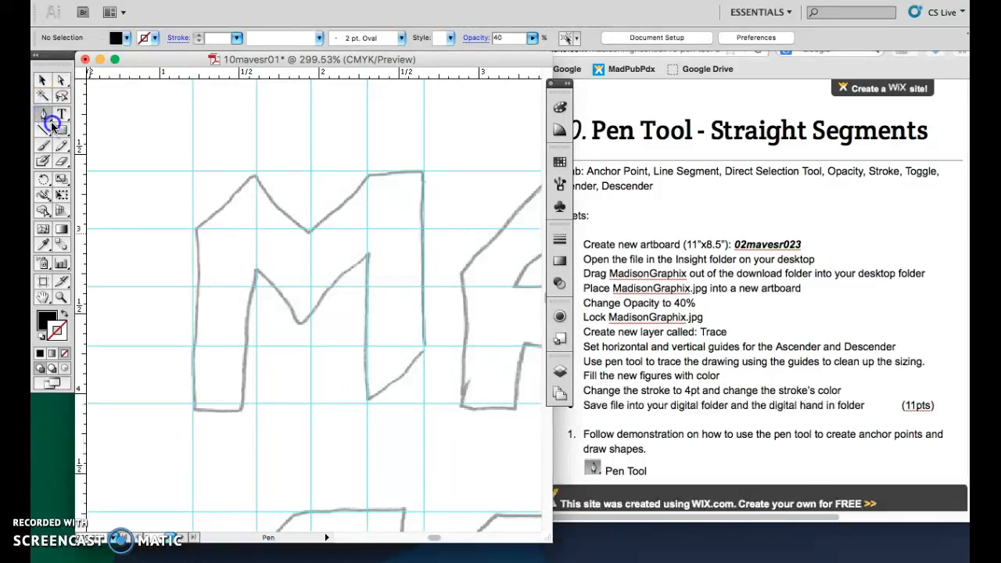
left_click_drag(48, 115, 78, 117)
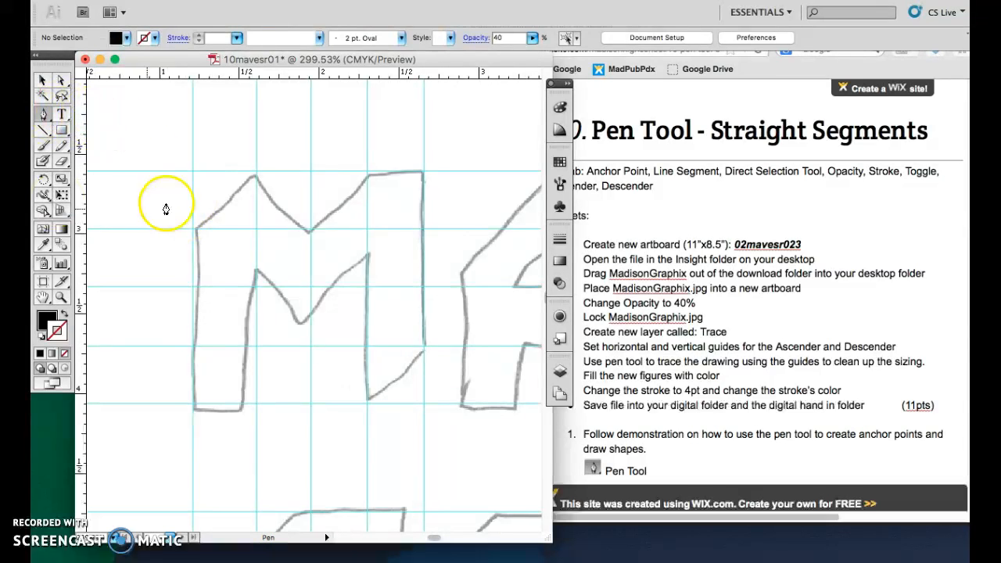
left_click(43, 117)
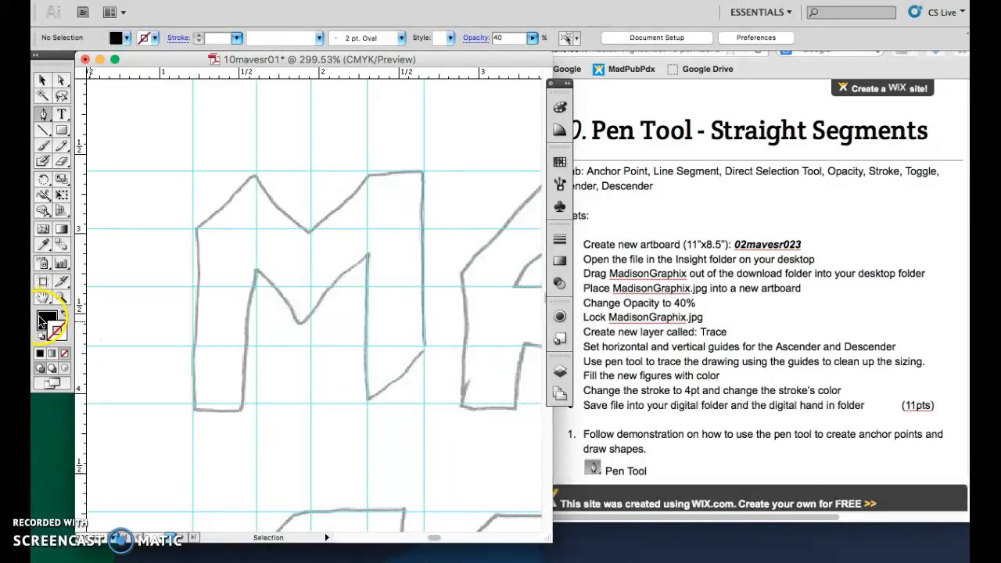
left_click(66, 315)
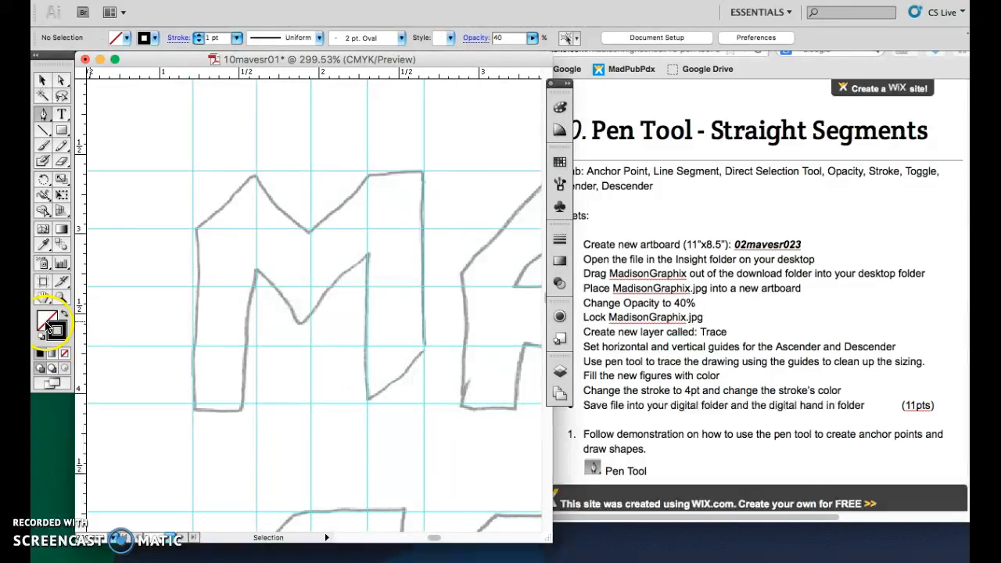
left_click(47, 317)
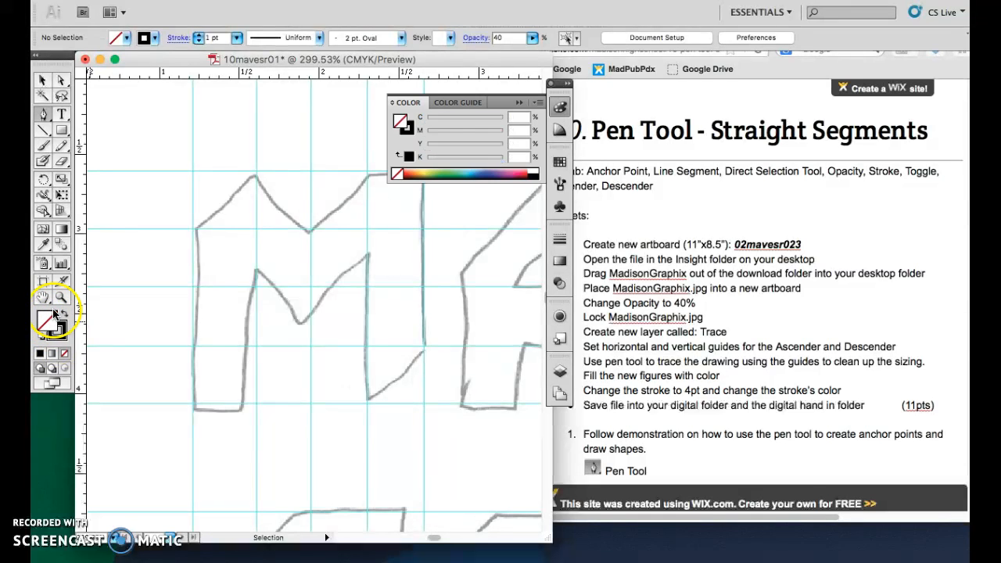
left_click(56, 331)
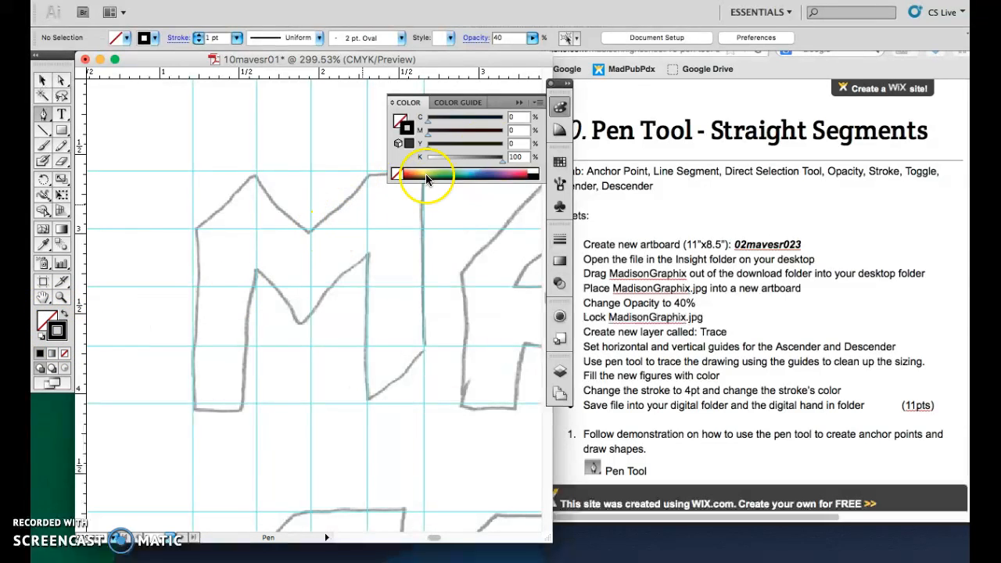
left_click(560, 161)
left_click(437, 172)
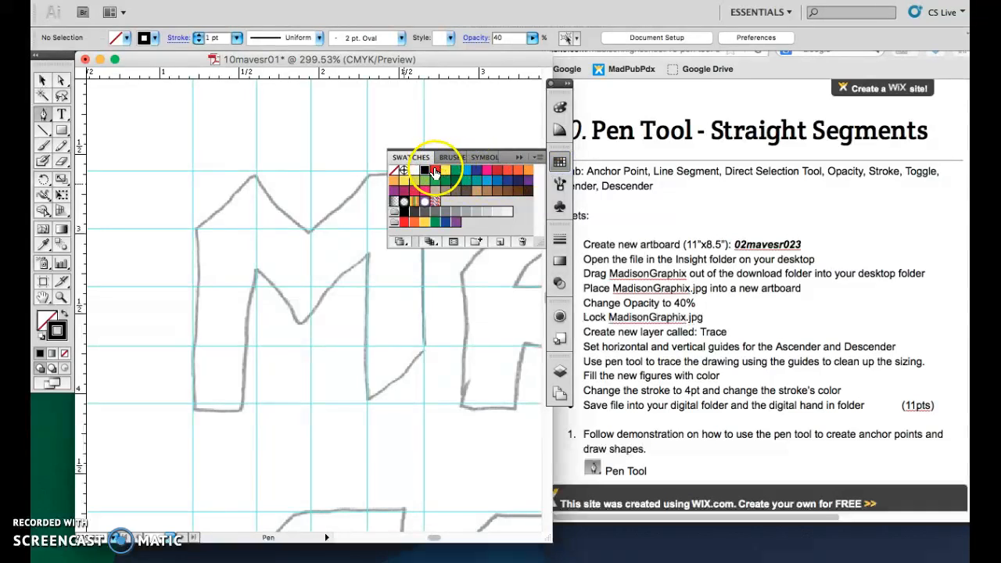
left_click(519, 158)
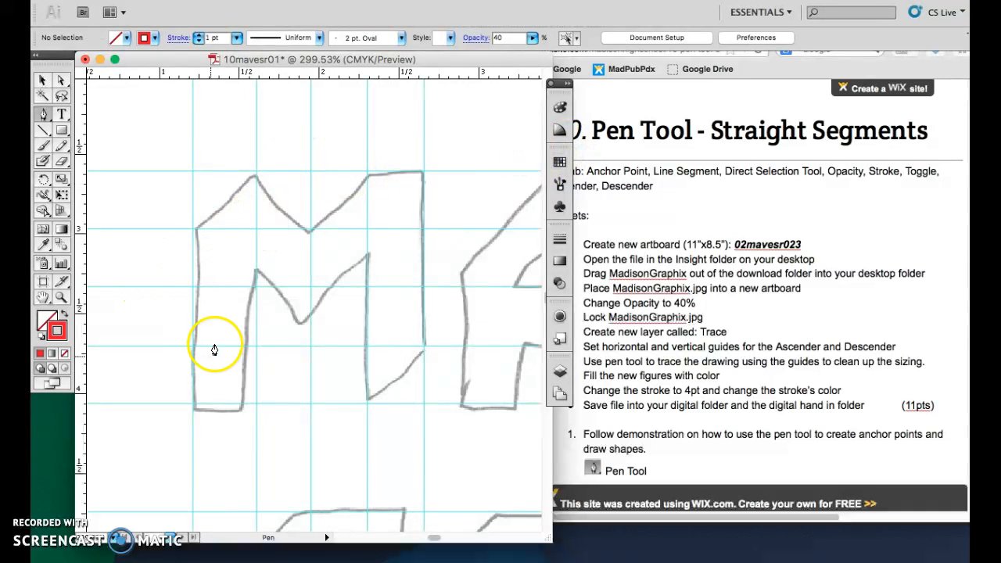
Zoom in to inspect the M's lower-left corner against the guides, then fit the view to the M.
left_click(39, 114)
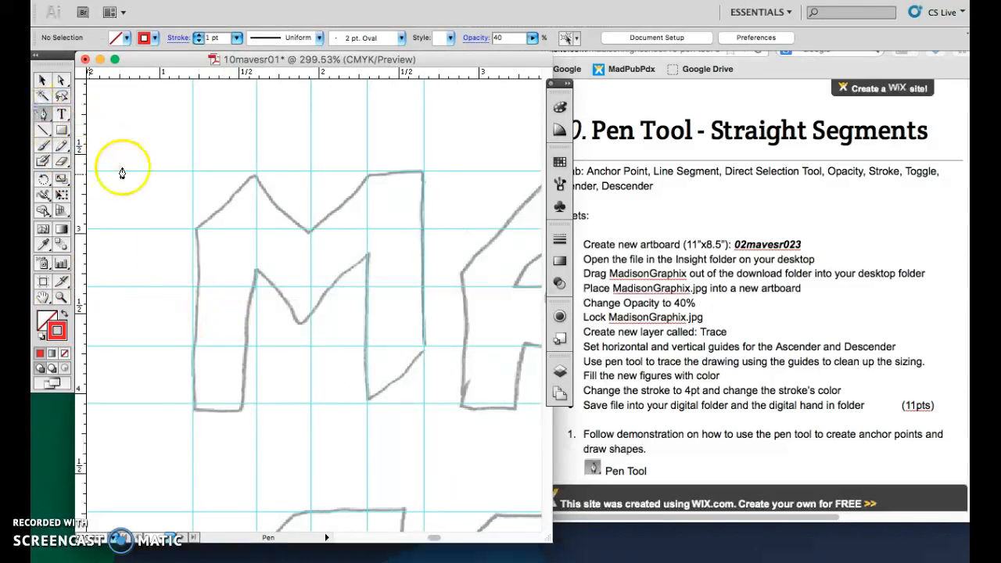
left_click(193, 407)
left_click(61, 298)
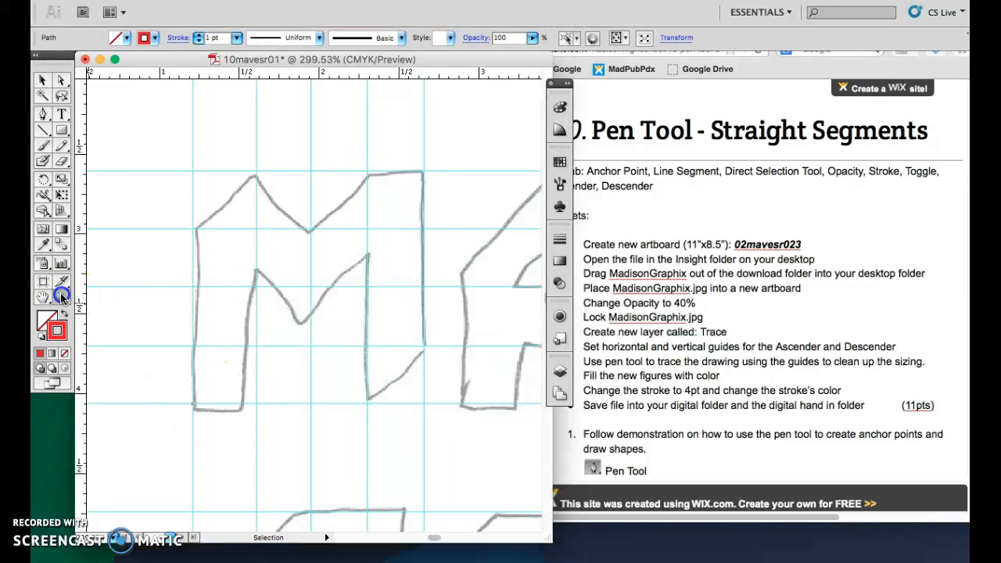
left_click_drag(166, 363, 227, 422)
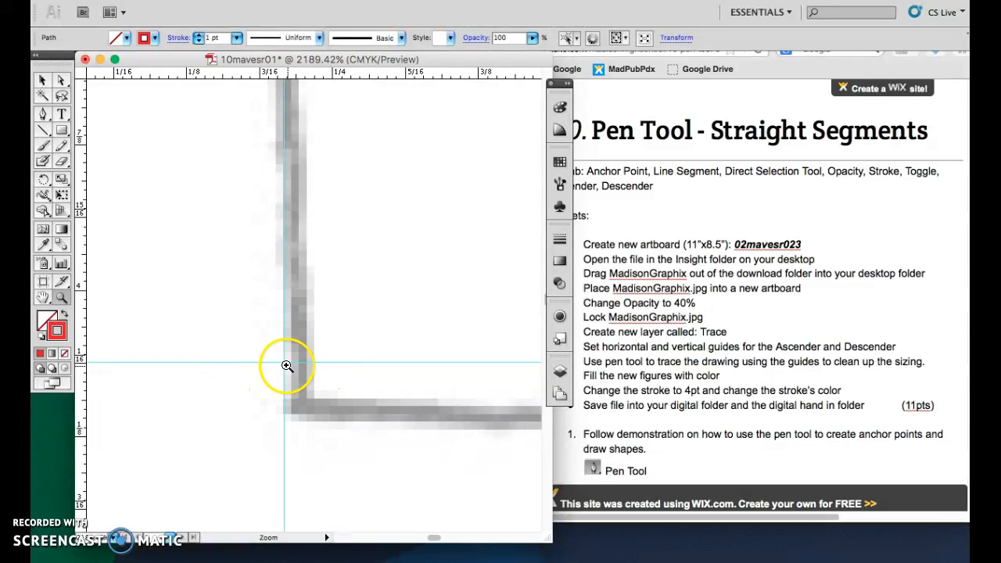
left_click(41, 116)
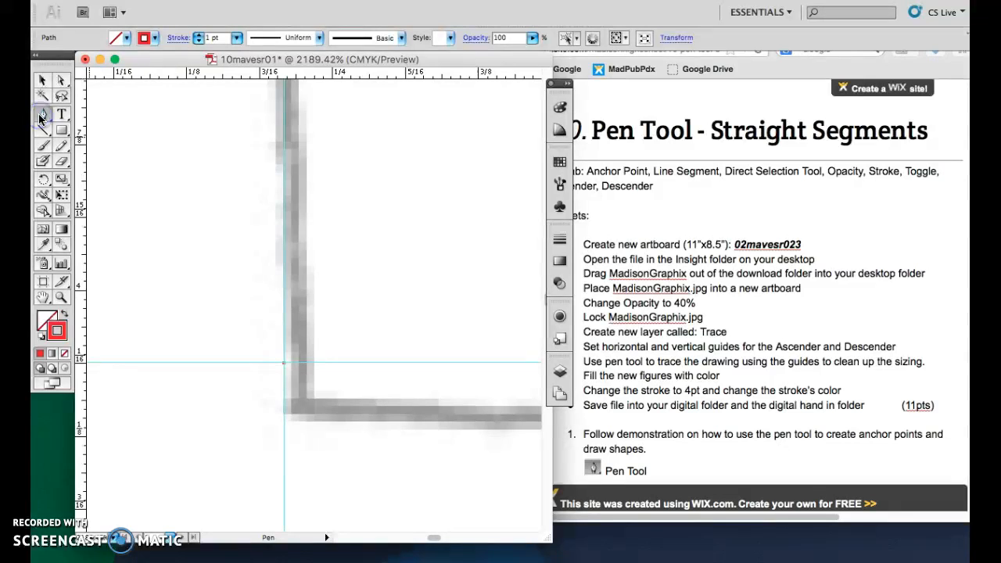
key("super+0")
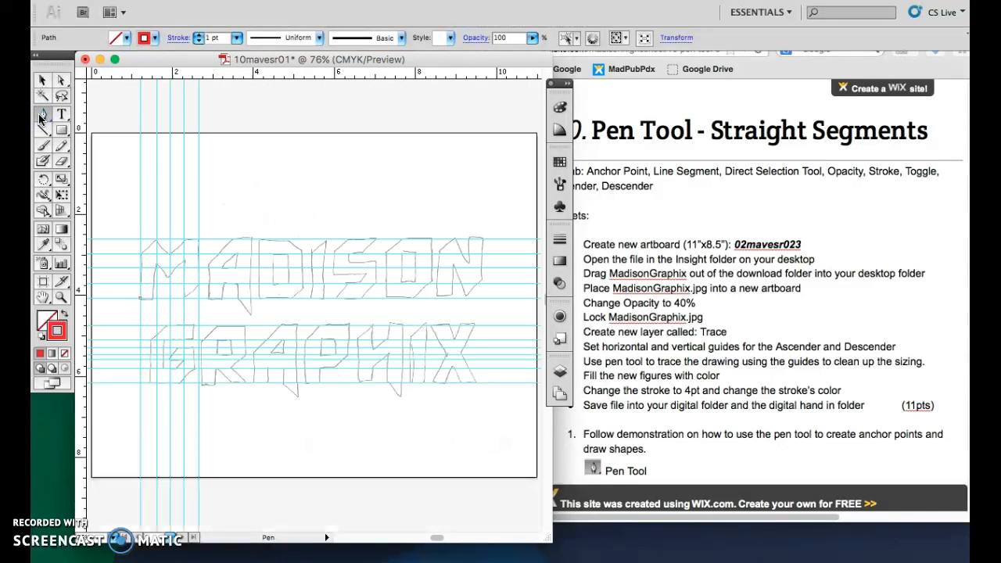
left_click(59, 294)
left_click_drag(125, 226, 218, 313)
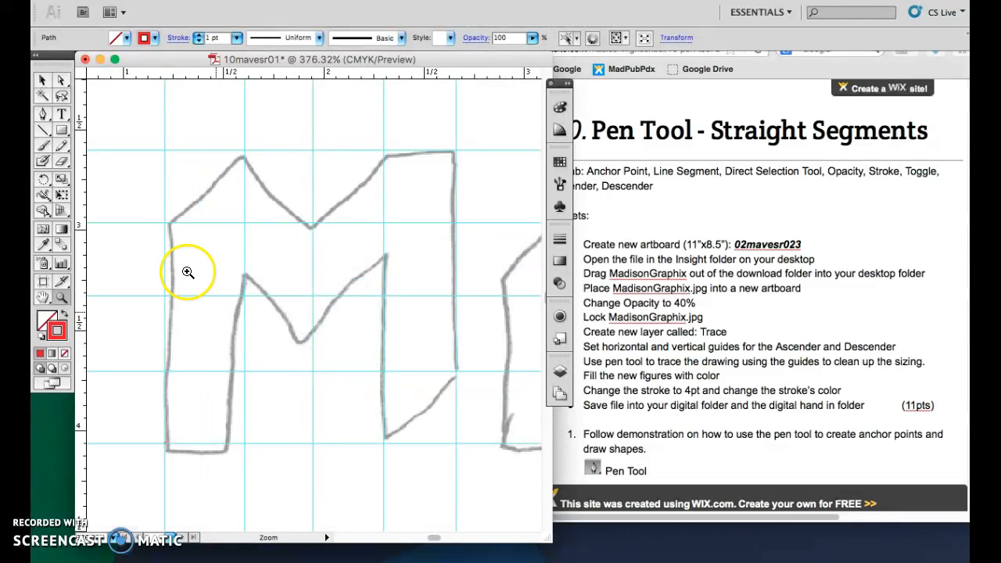
Deselect everything and trace the outline of the M with the Pen tool as a closed path along the guides.
left_click(43, 79)
key("super+shift+a")
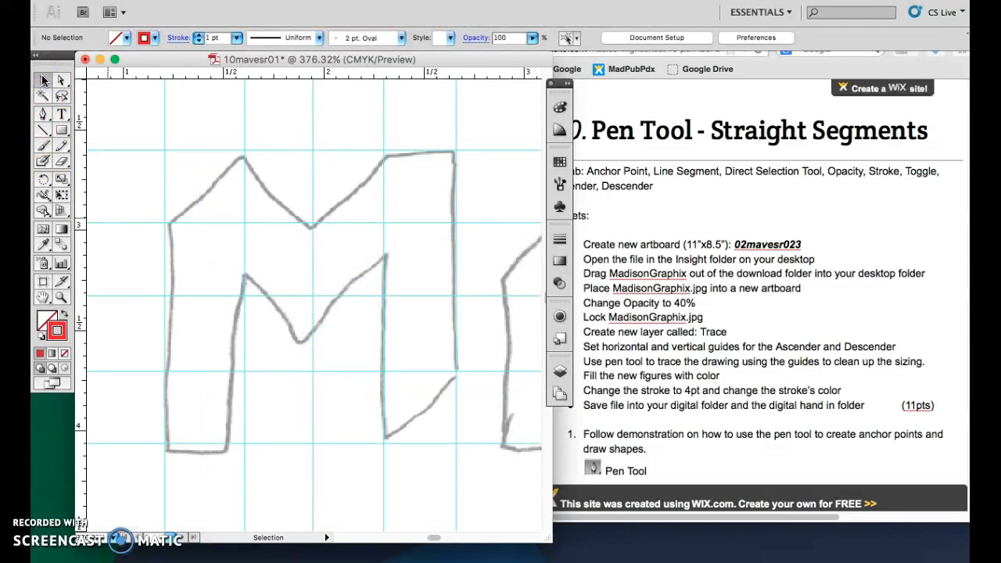
left_click(43, 113)
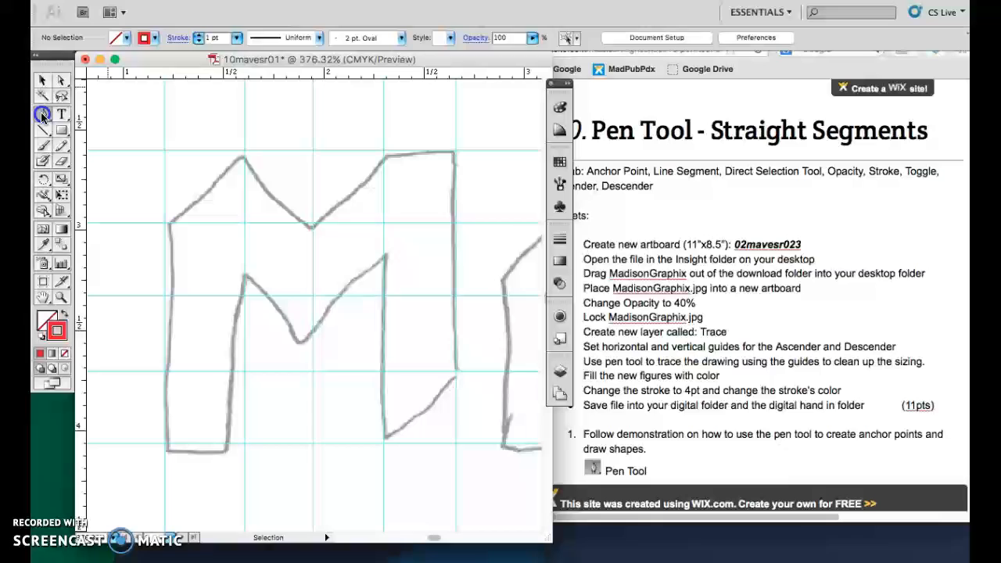
left_click(166, 450)
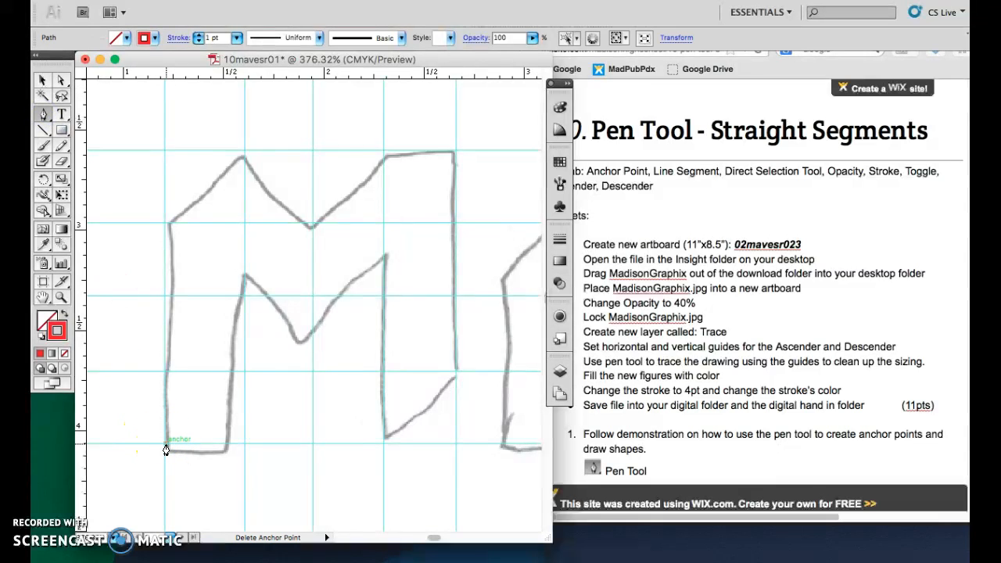
left_click(164, 225)
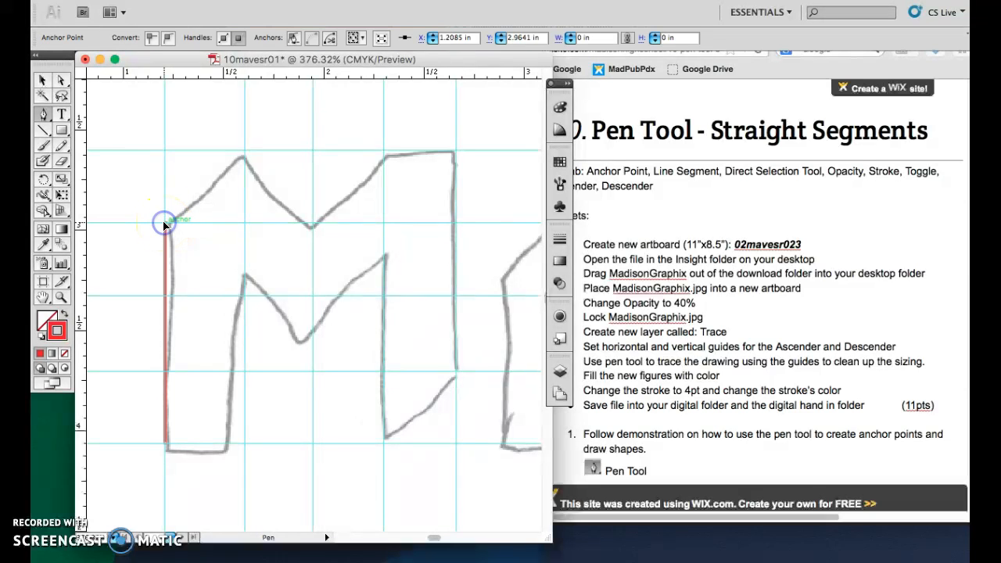
left_click(244, 153)
left_click(311, 226)
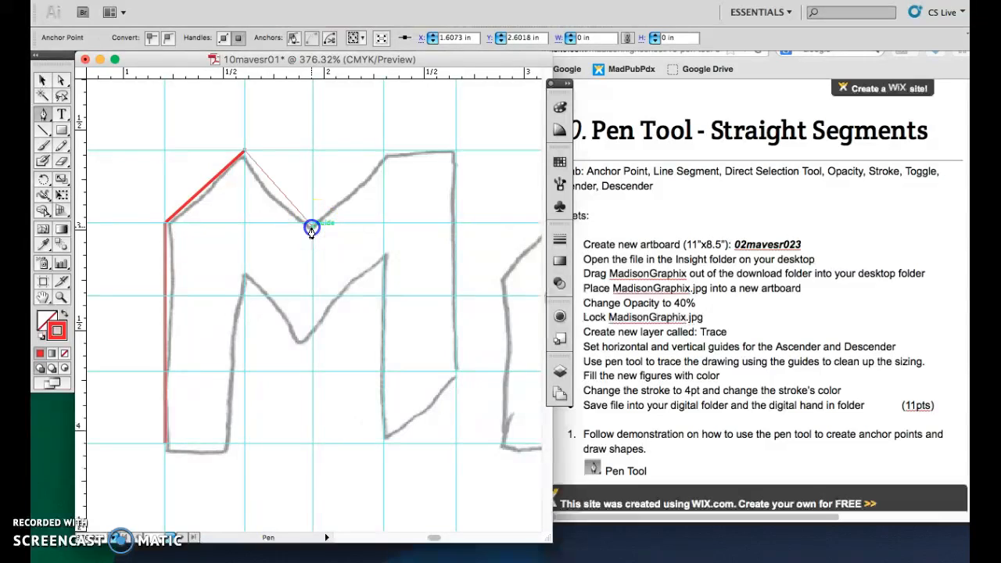
left_click(384, 152)
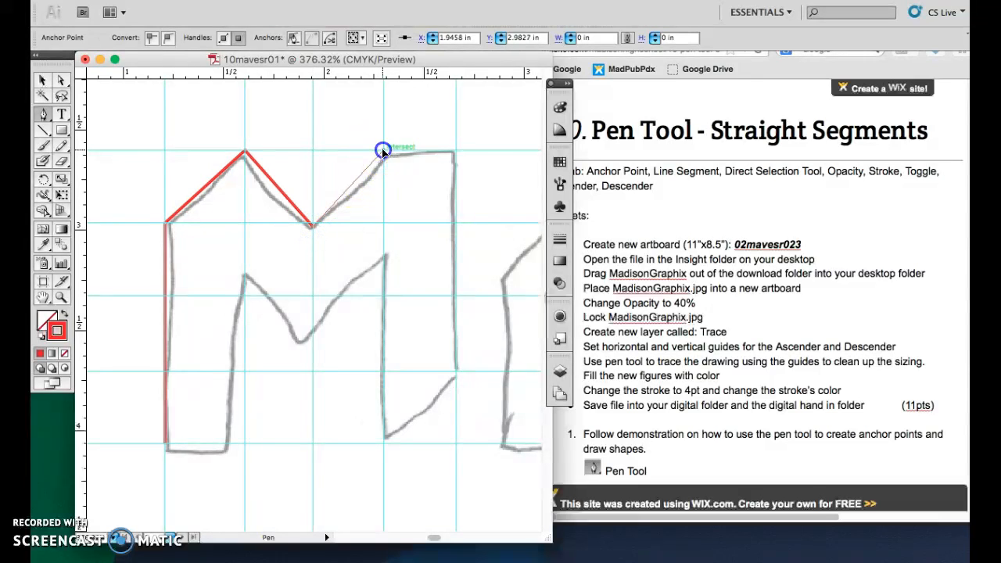
left_click(456, 151)
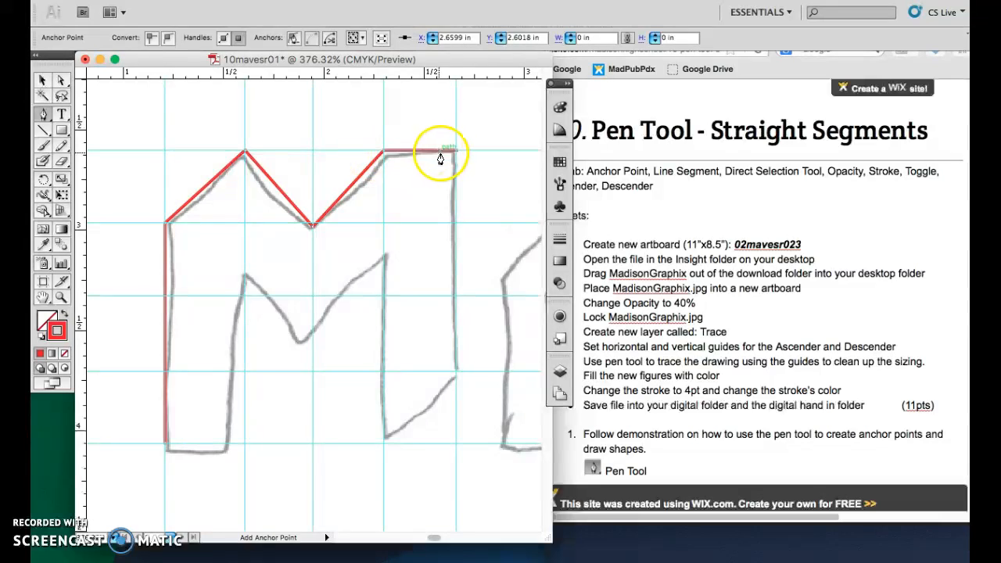
left_click(456, 372)
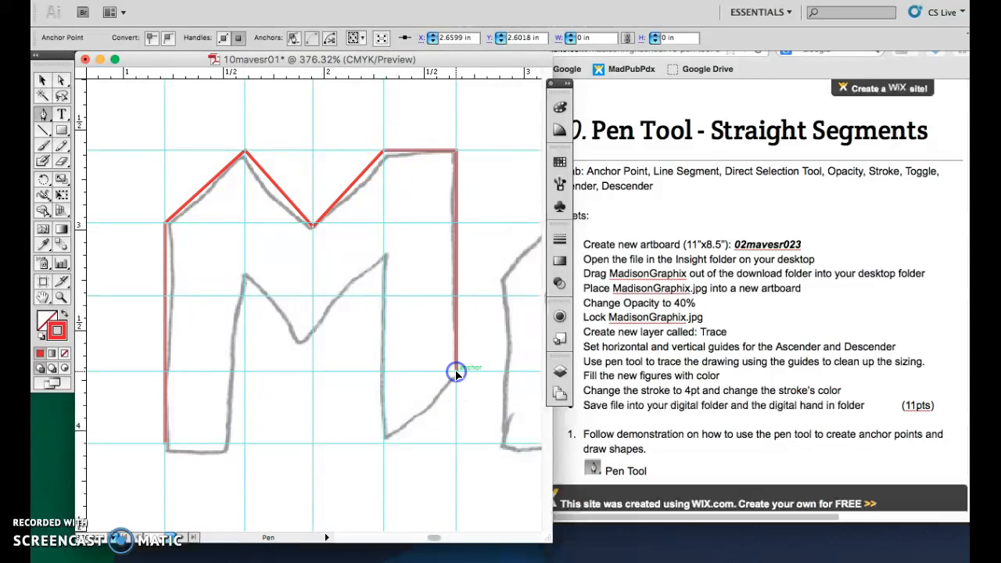
left_click(382, 442)
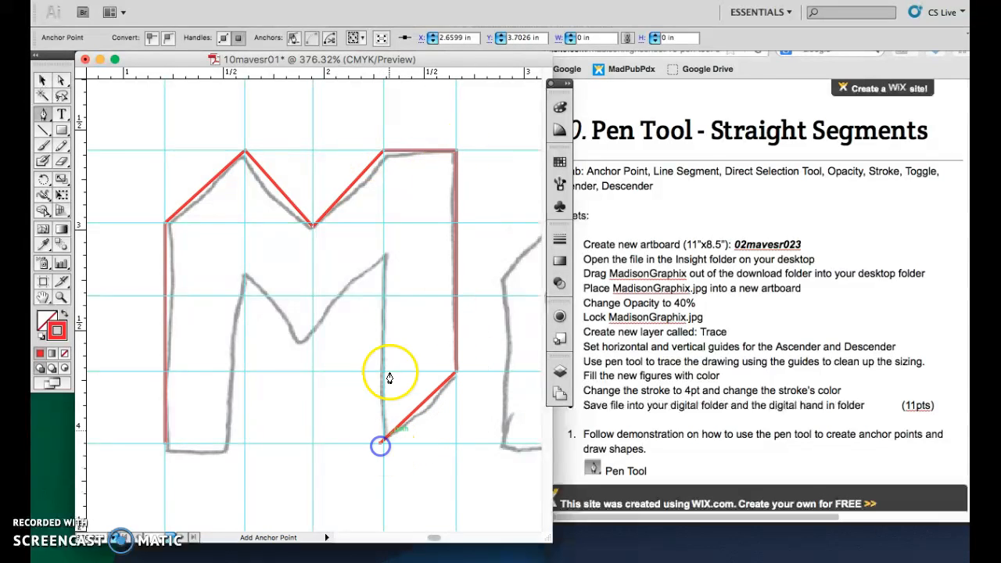
left_click(384, 256)
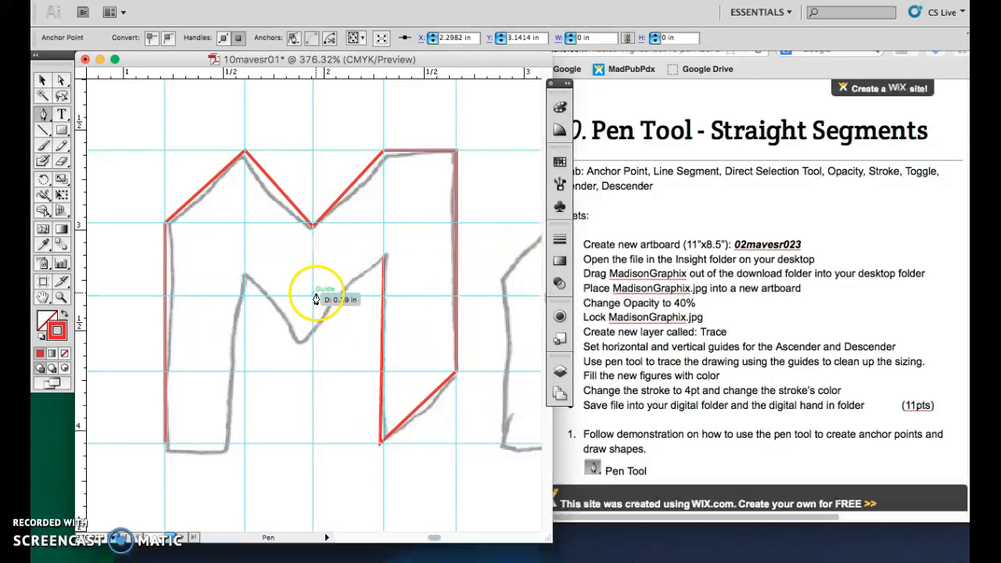
left_click(311, 340)
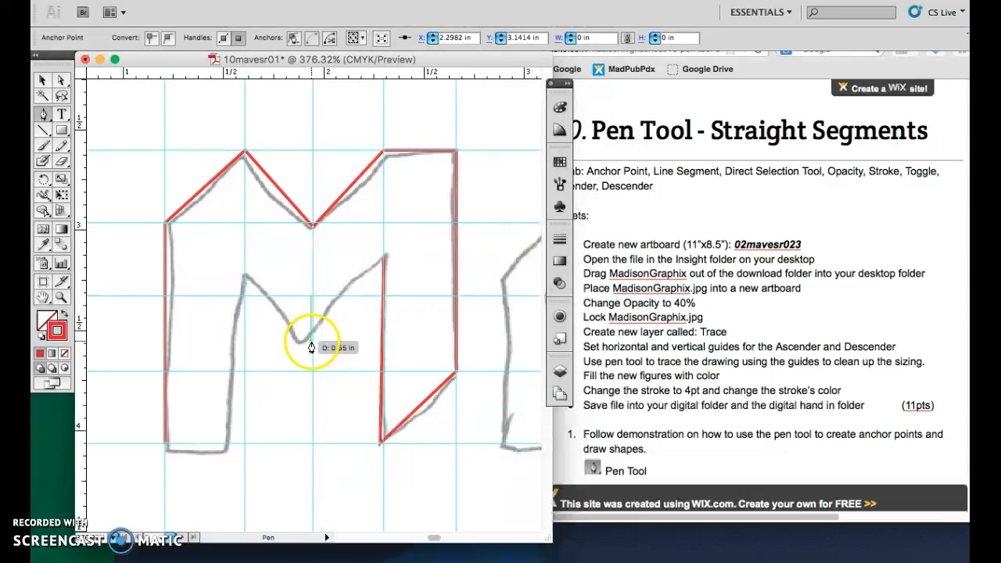
left_click(245, 275)
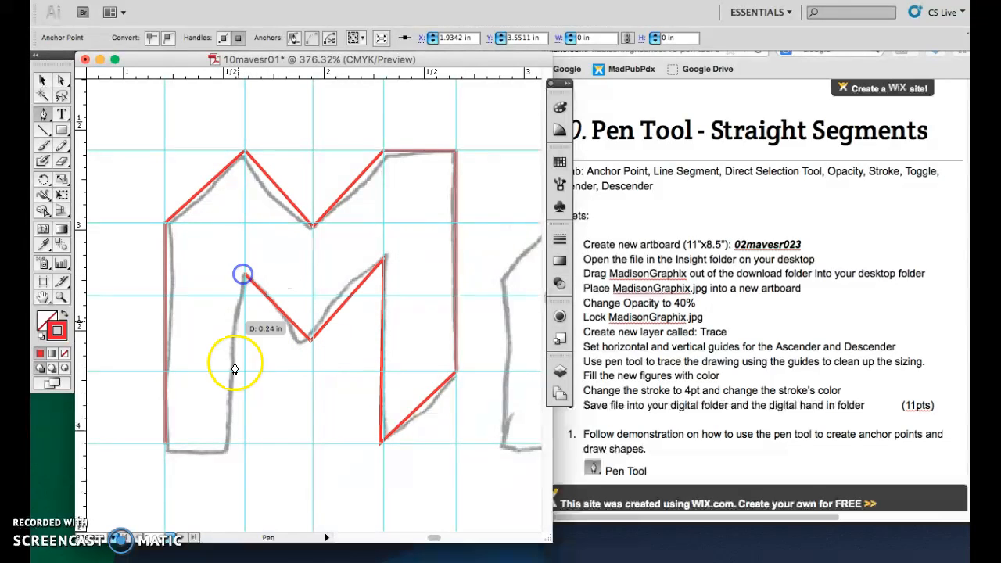
left_click(245, 443)
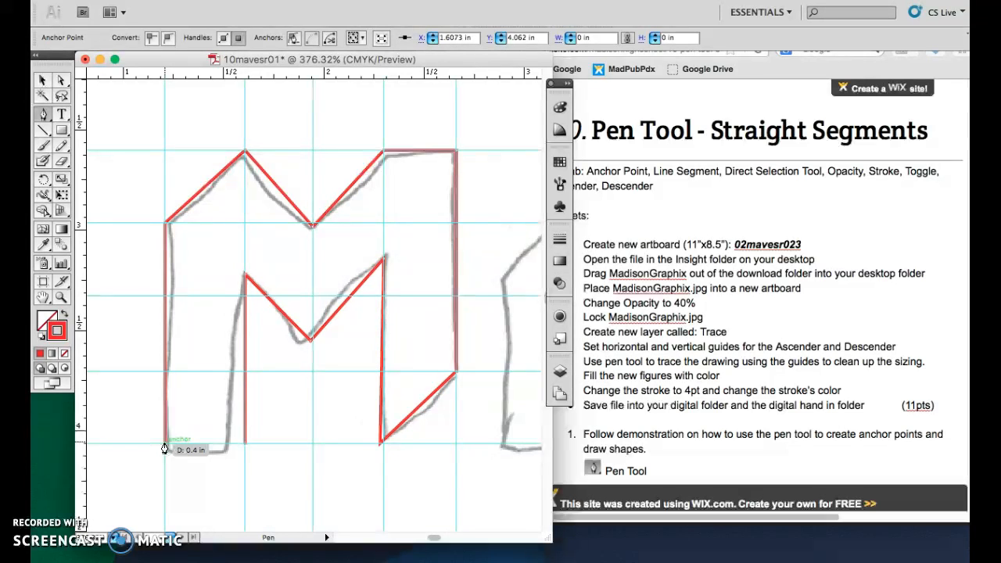
left_click(164, 459)
left_click(165, 457)
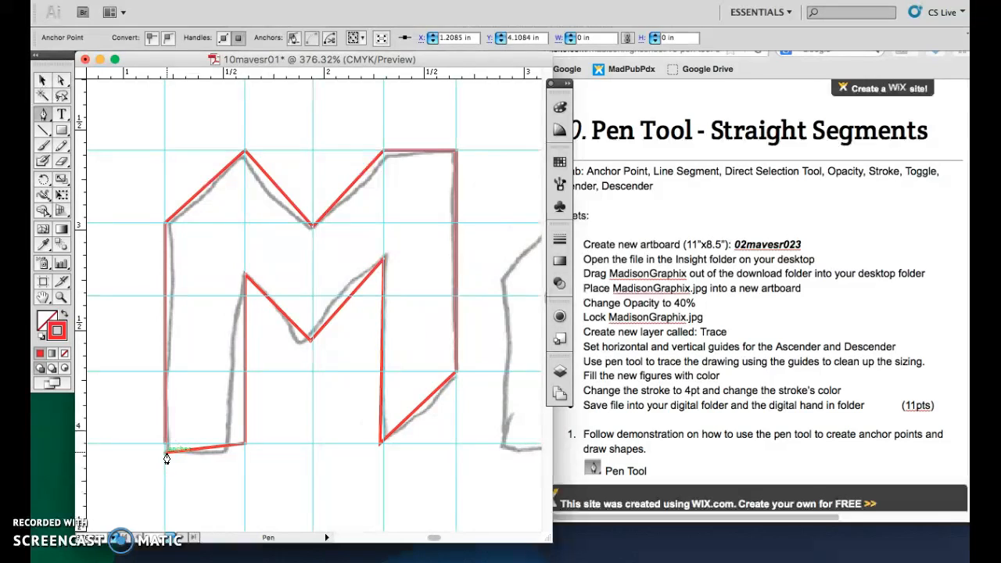
Give the traced M a red fill and a blue stroke.
right_click(167, 458)
left_click(188, 460)
key("v")
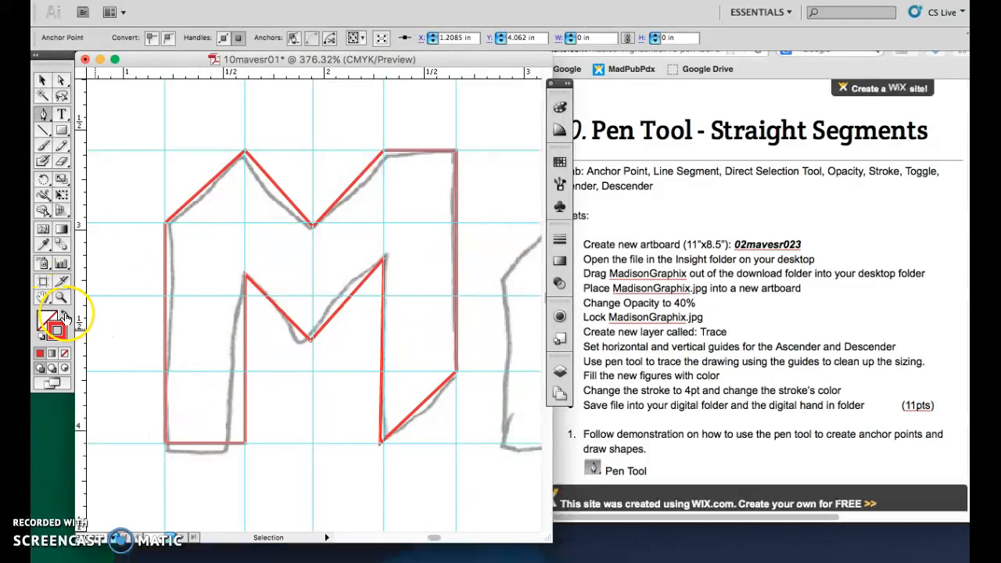
left_click(65, 317)
left_click(66, 316)
left_click(65, 316)
left_click(66, 316)
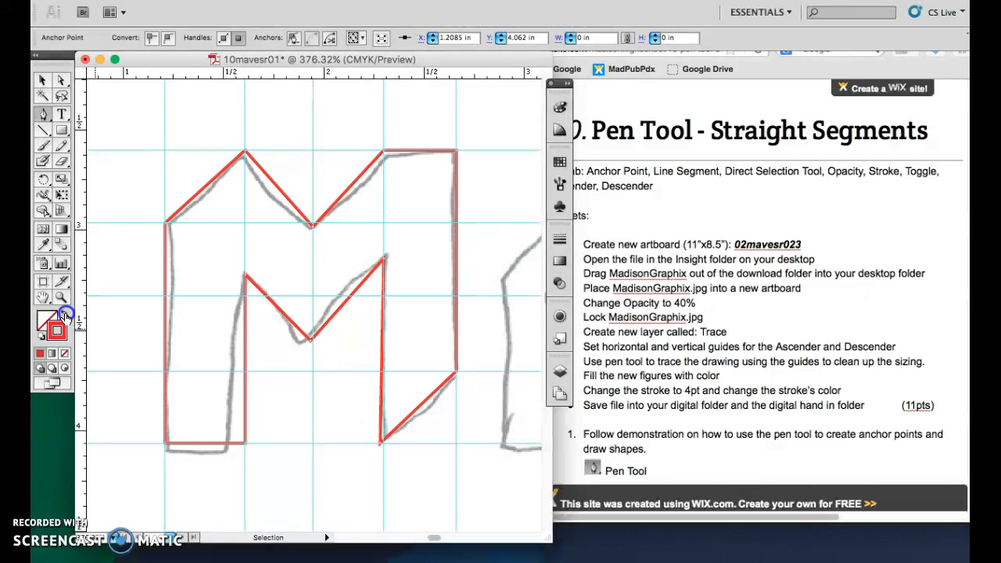
left_click(66, 316)
left_click(66, 316)
left_click(65, 316)
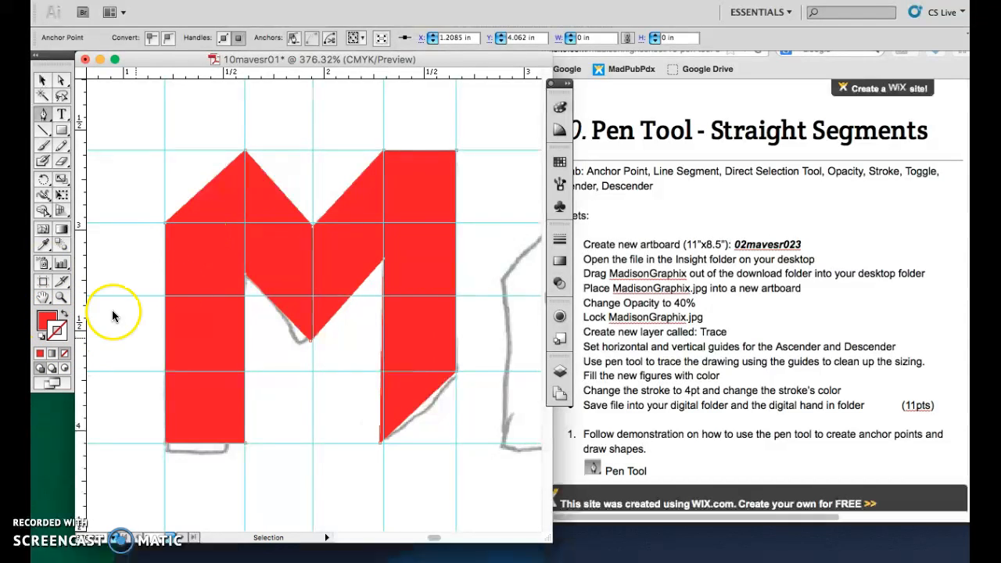
left_click(559, 163)
left_click(466, 169)
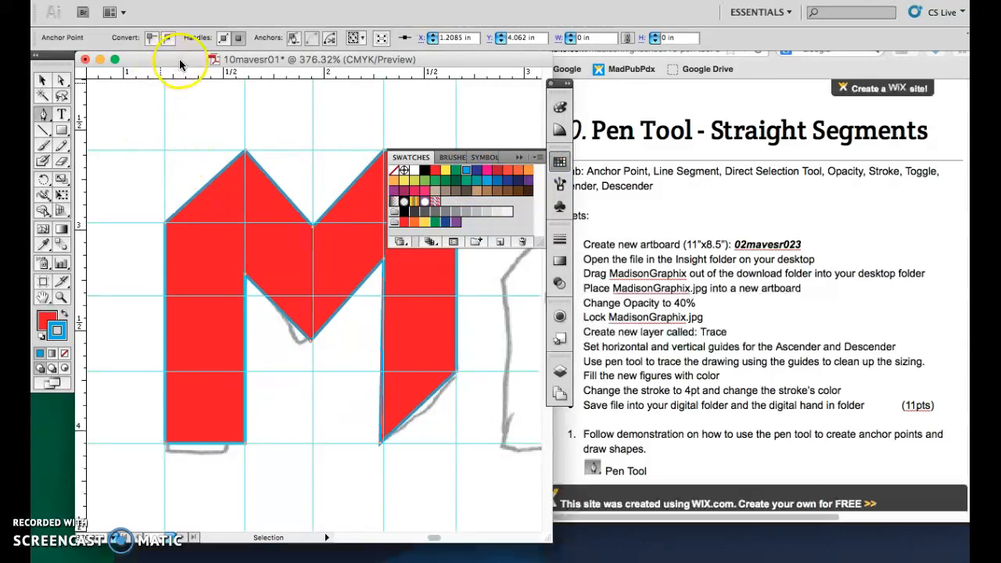
Open the Stroke panel and raise the M's stroke weight to 4 pt.
left_click(521, 159)
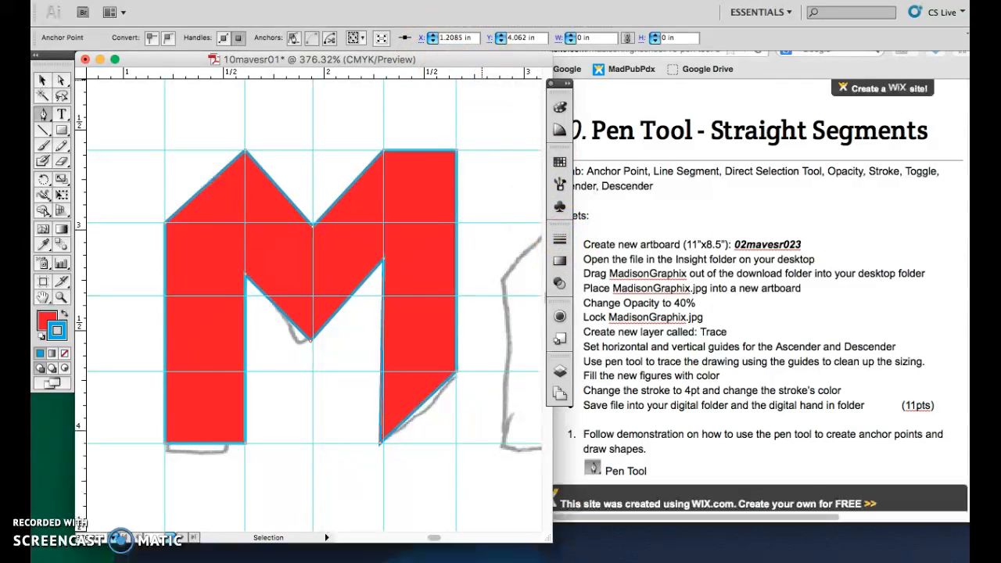
left_click(416, 1)
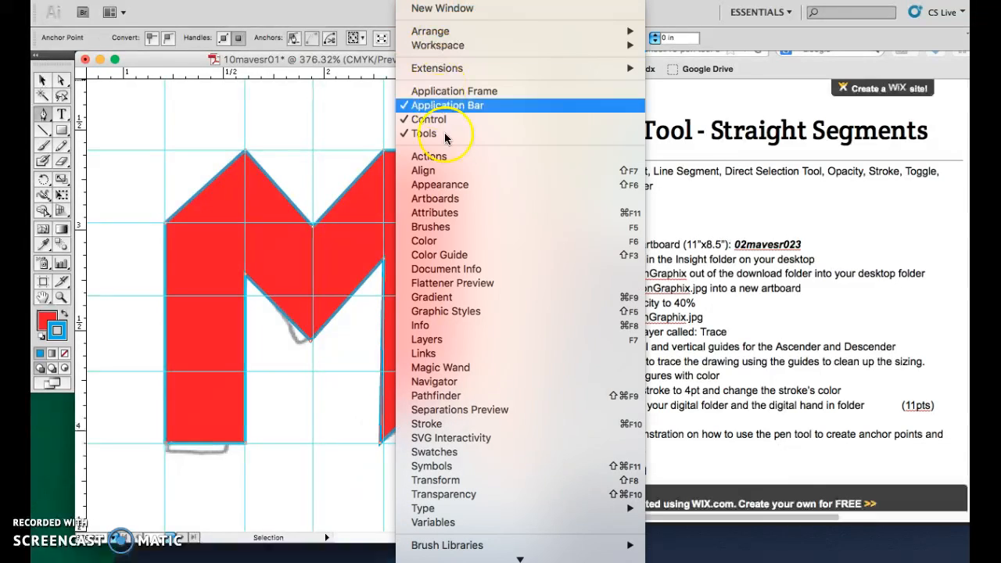
left_click(430, 424)
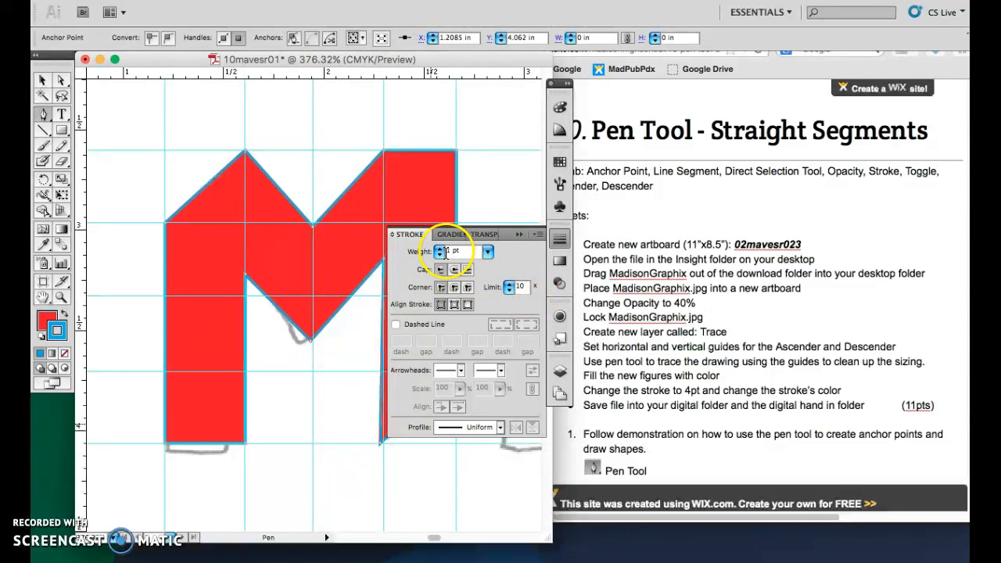
left_click(440, 248)
left_click(441, 248)
left_click(441, 248)
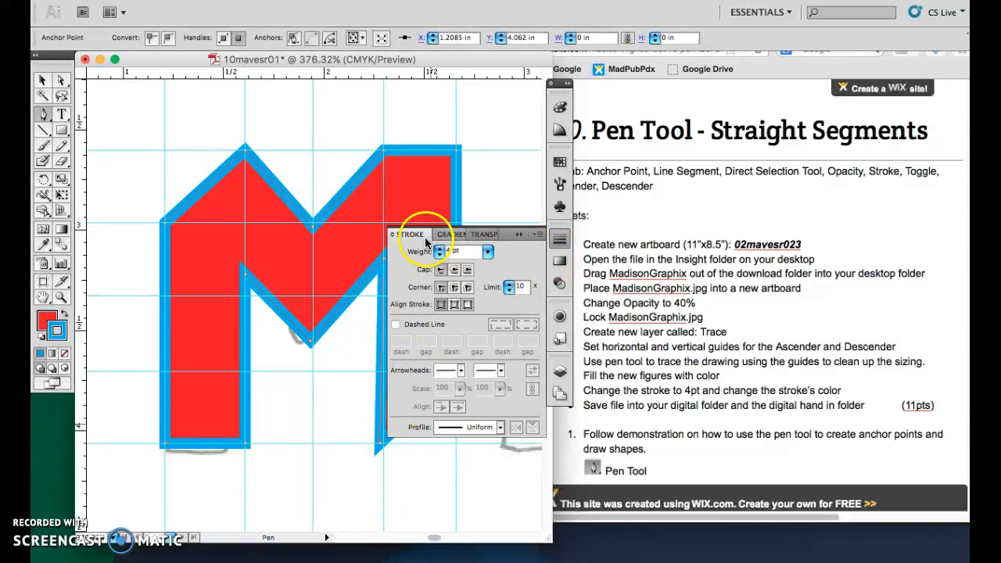
left_click(558, 240)
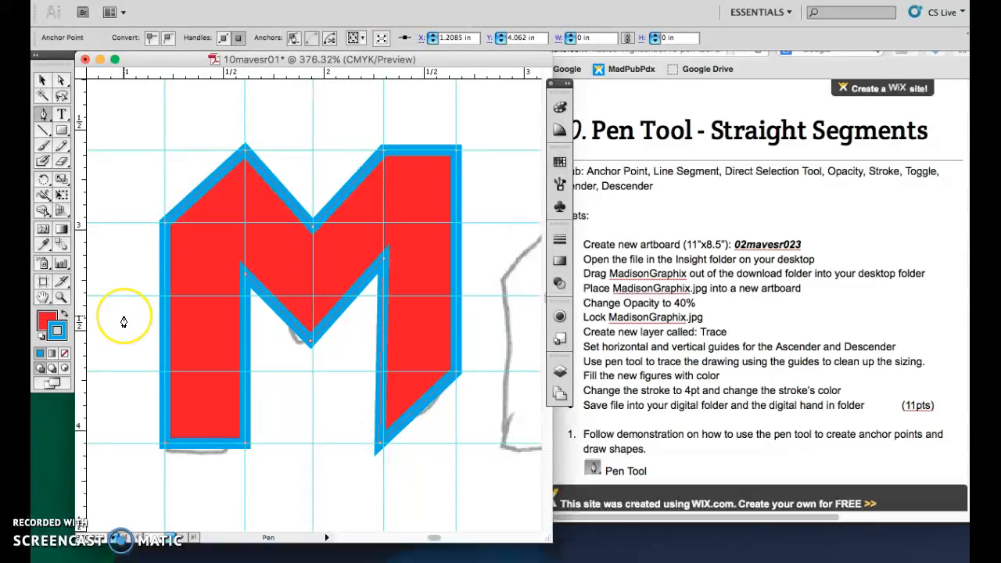
Undo the stroke weight, stroke colour and fill changes on the M.
key("v")
key("super+z")
key("super+z")
key("super+z")
key("super+z")
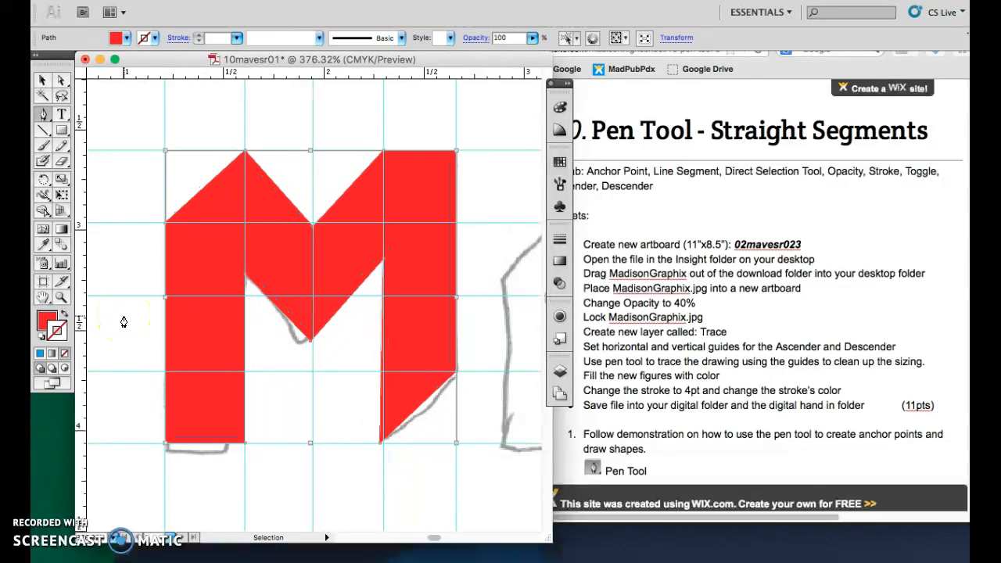
left_click(69, 281)
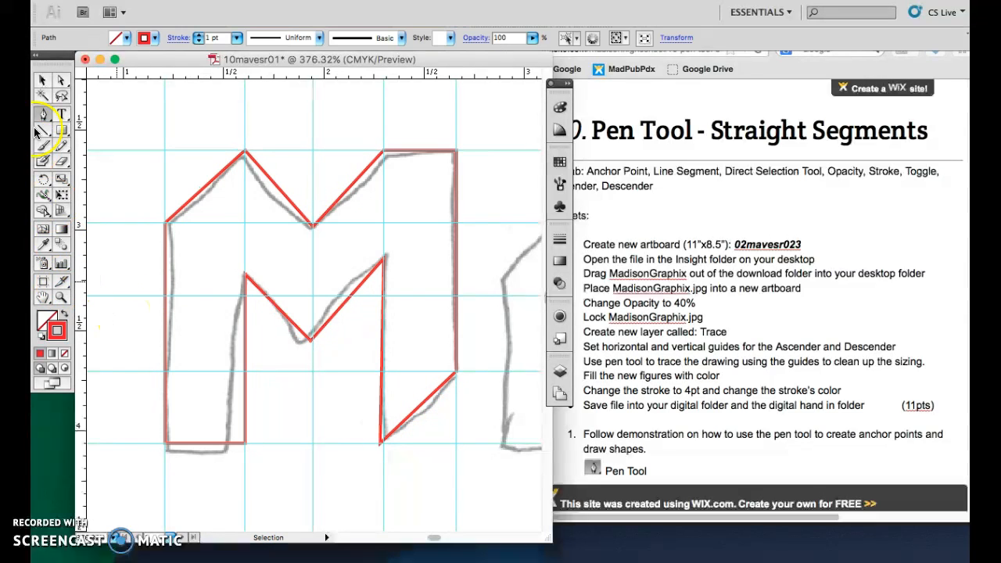
Zoom into the M's inner valley and move its lowest anchor point up onto the horizontal guide.
left_click(63, 299)
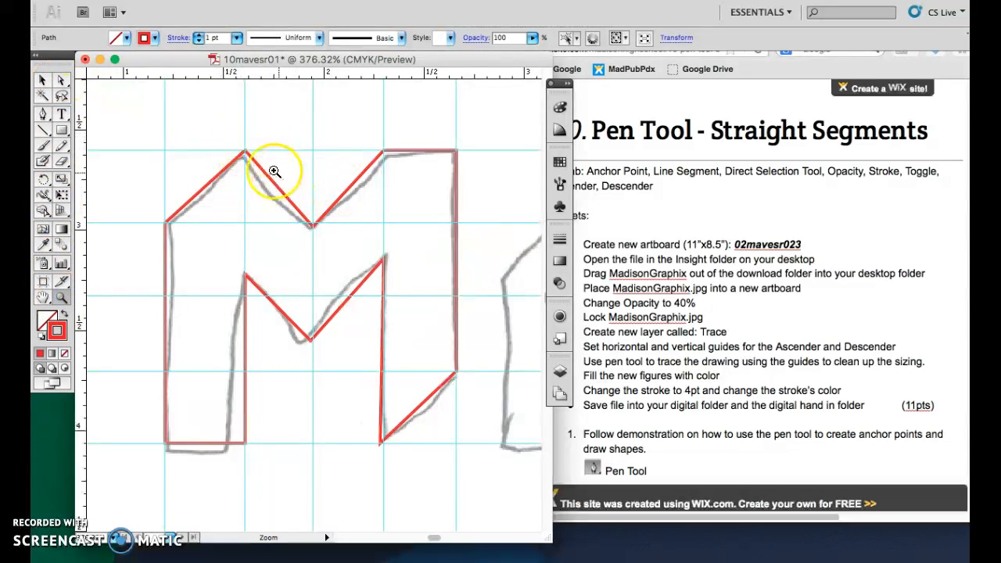
left_click_drag(264, 191, 365, 269)
left_click(63, 80)
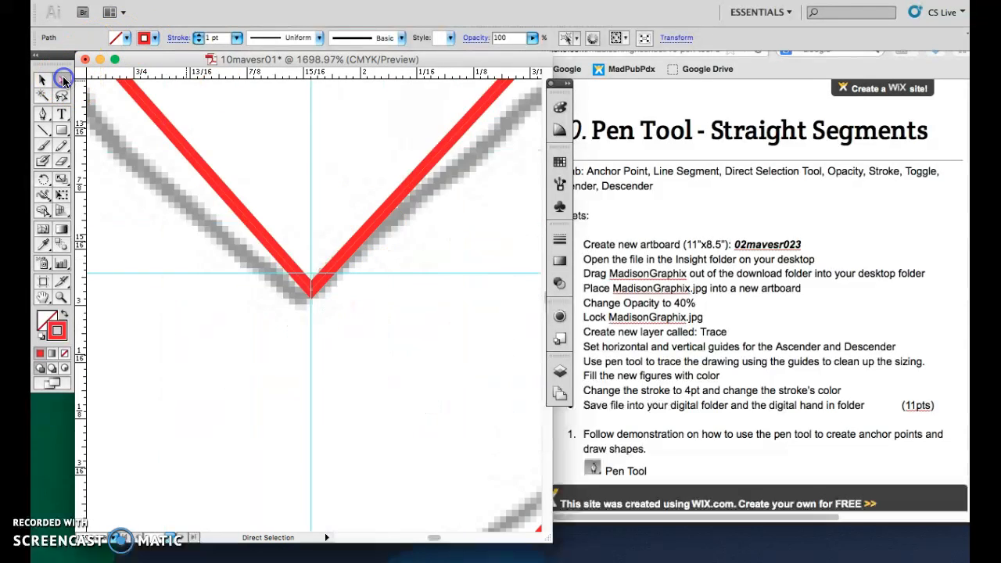
left_click(43, 80)
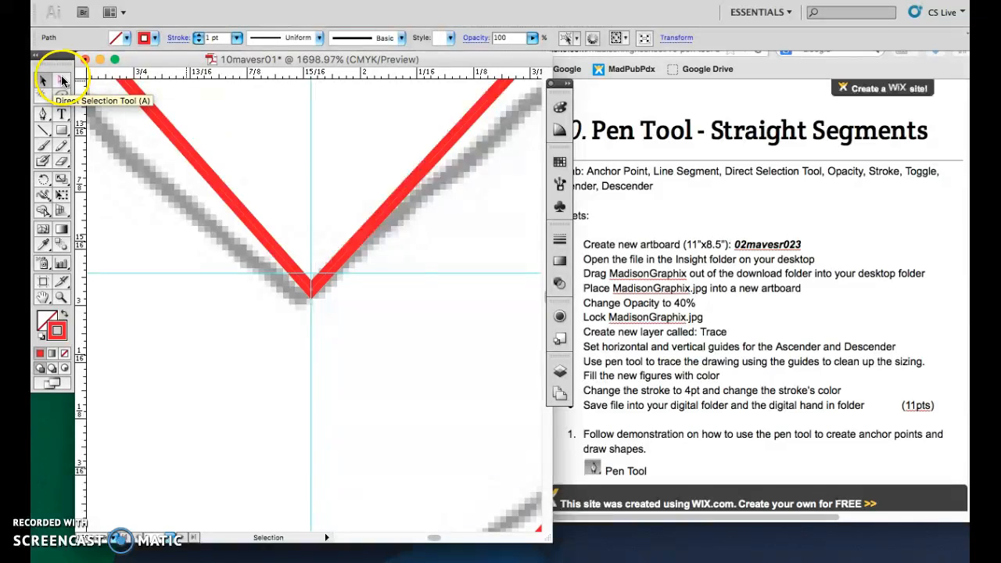
left_click(63, 81)
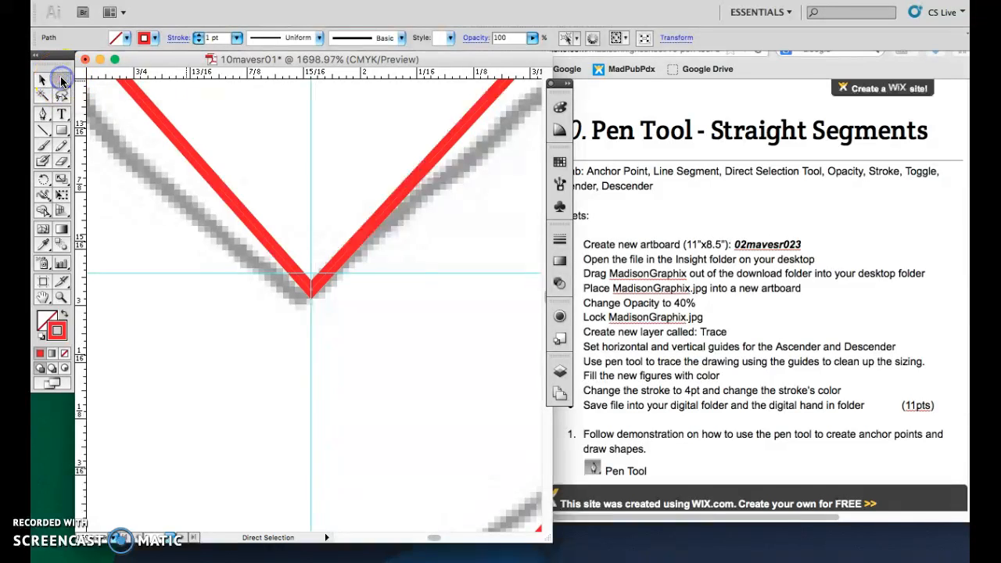
left_click(312, 295)
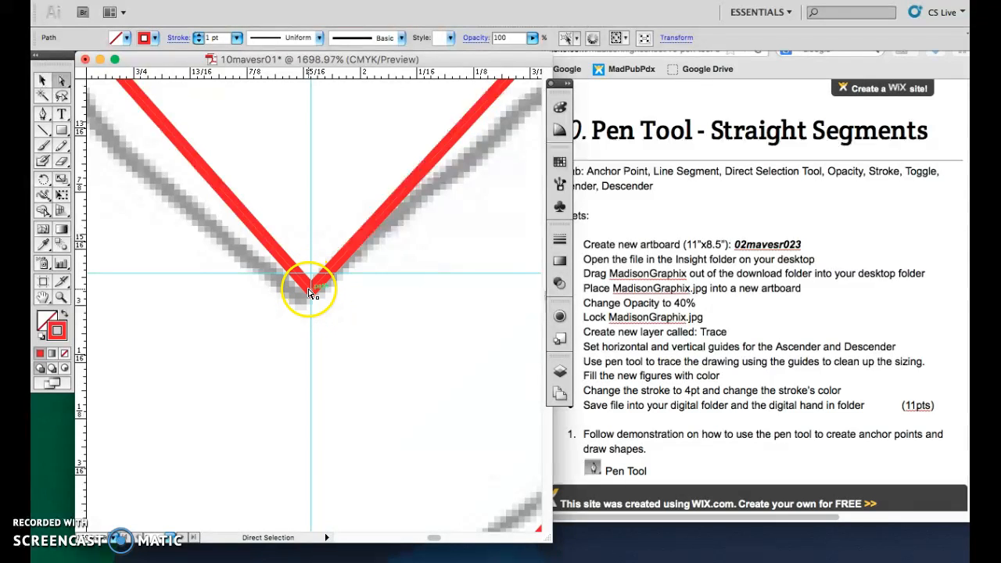
left_click(312, 291)
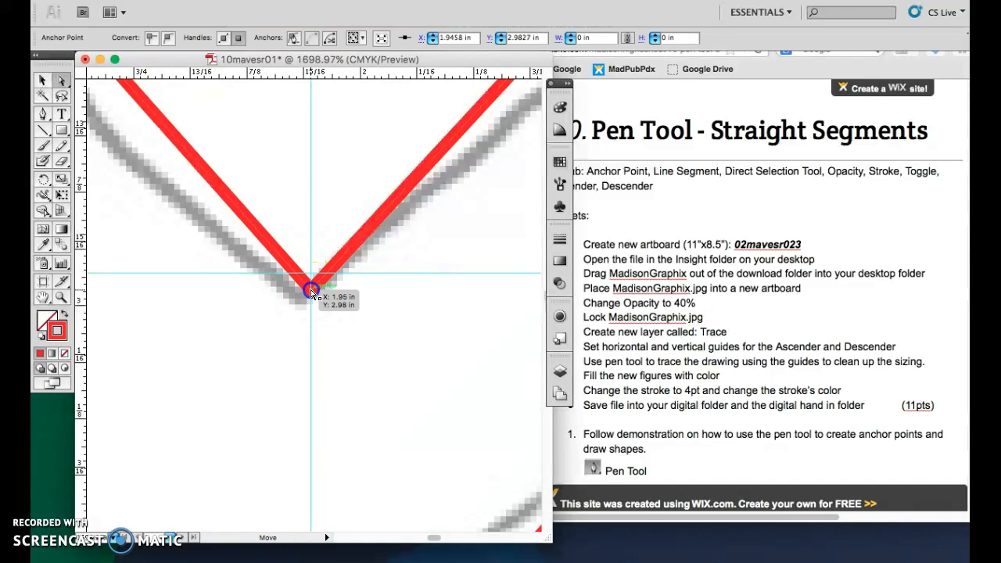
left_click_drag(310, 283, 312, 262)
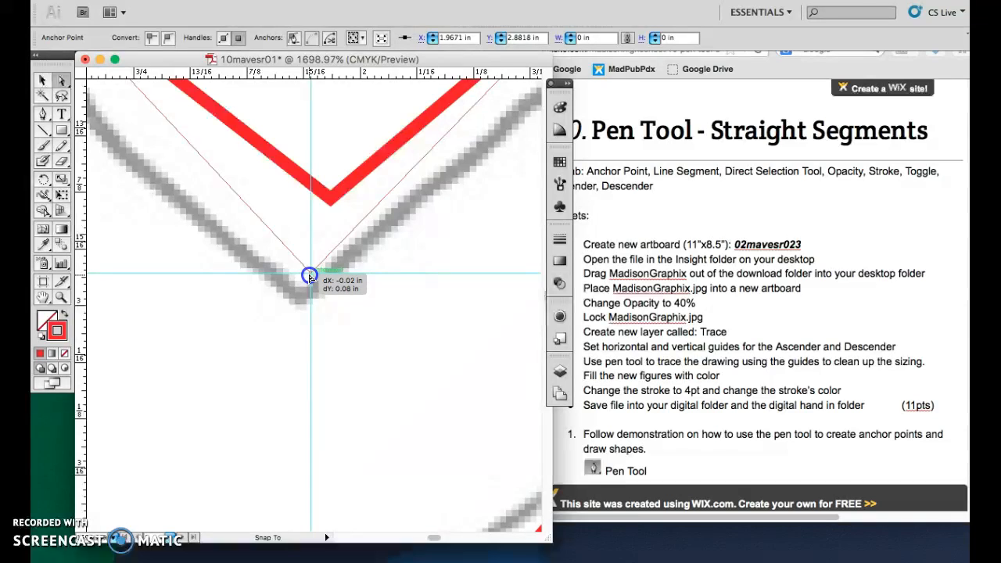
left_click_drag(310, 277, 311, 278)
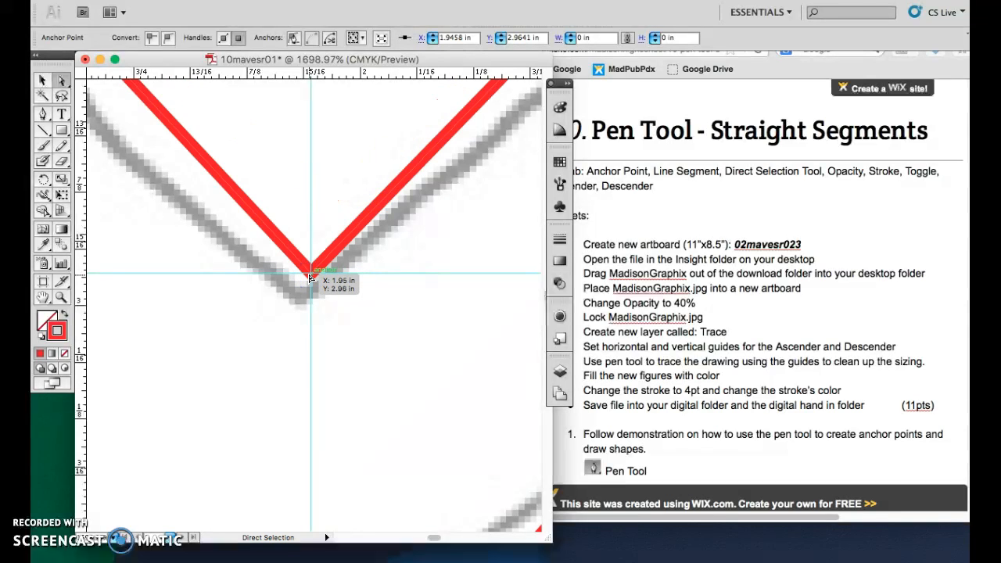
Try moving the M's top peak and lower-right anchor points, then return each to its place.
key("super+minus")
key("super+minus")
key("super+minus")
key("super+minus")
key("super+minus")
left_click(298, 207)
left_click(244, 219)
left_click_drag(244, 220, 283, 170)
left_click_drag(283, 171, 242, 219)
left_click(324, 161)
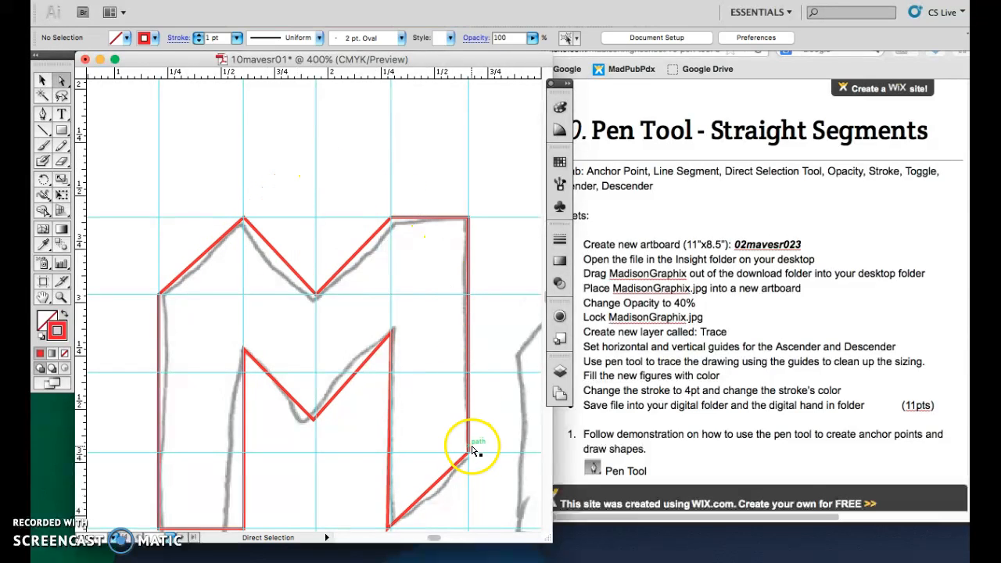
left_click_drag(469, 451, 474, 475)
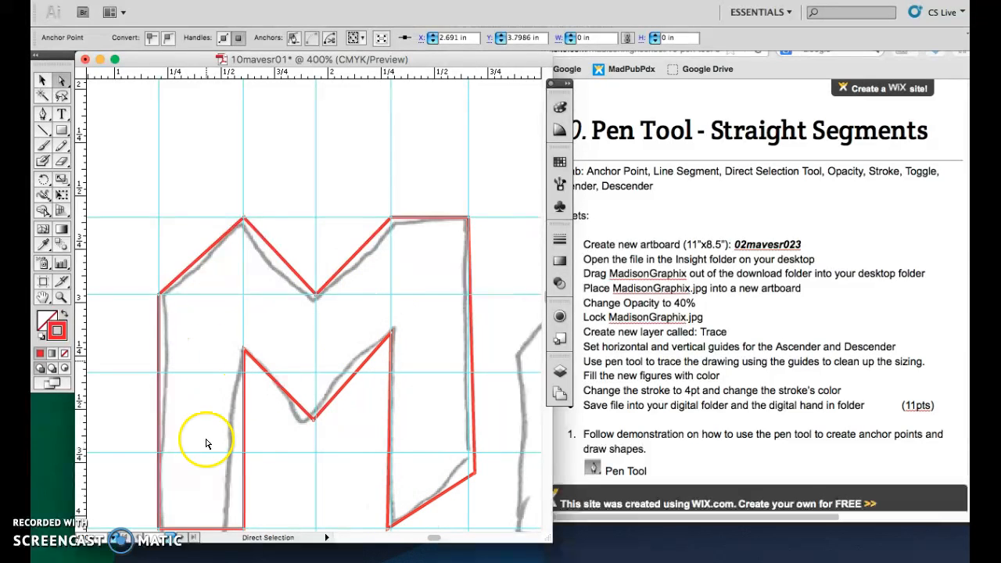
left_click_drag(476, 474, 469, 453)
left_click(474, 462)
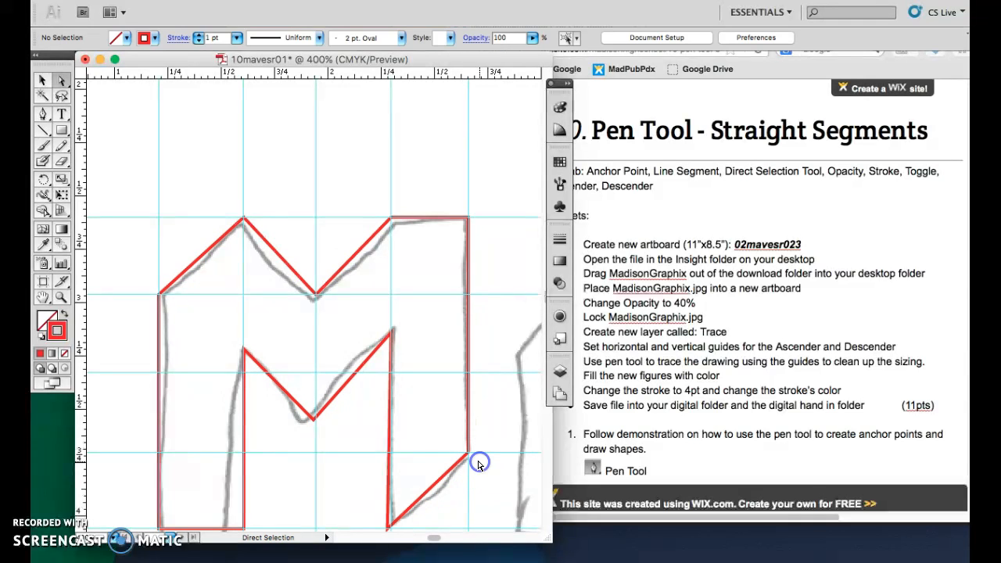
Nudge the M's inner valley anchor point slightly to the right.
left_click(313, 421)
left_click_drag(316, 421, 320, 421)
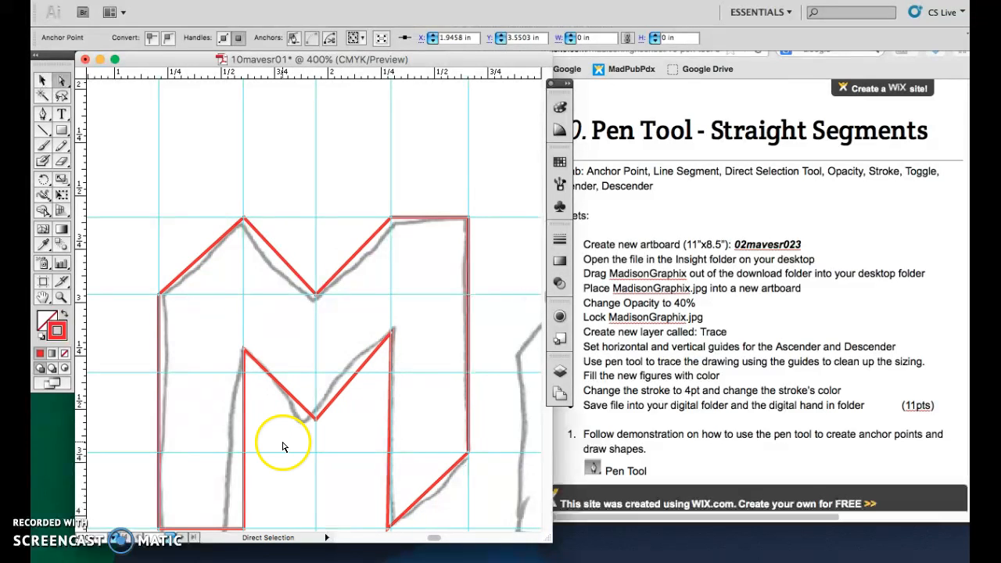
scroll(333, 274, "down", 2)
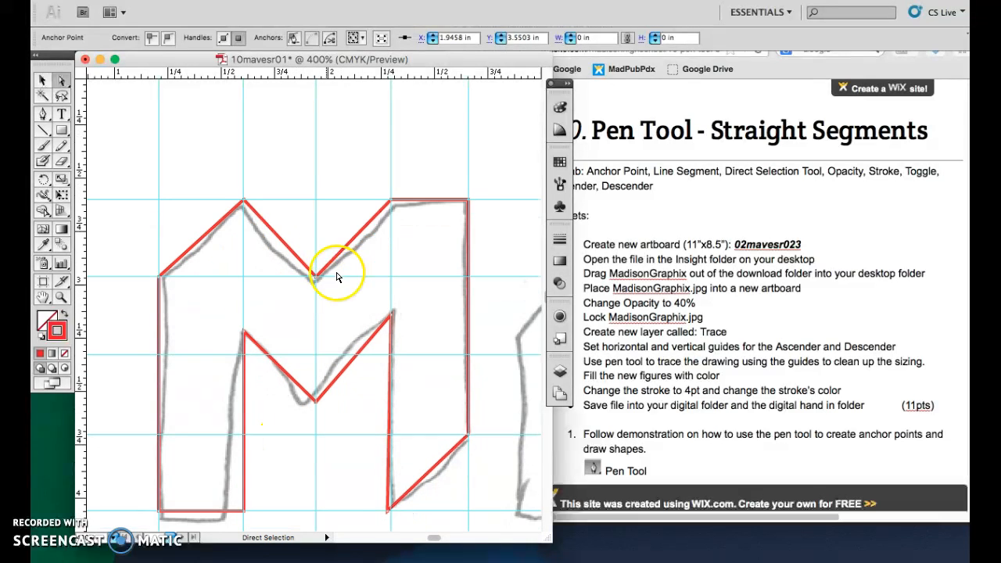
Give the M a red fill and a blue stroke.
left_click(66, 316)
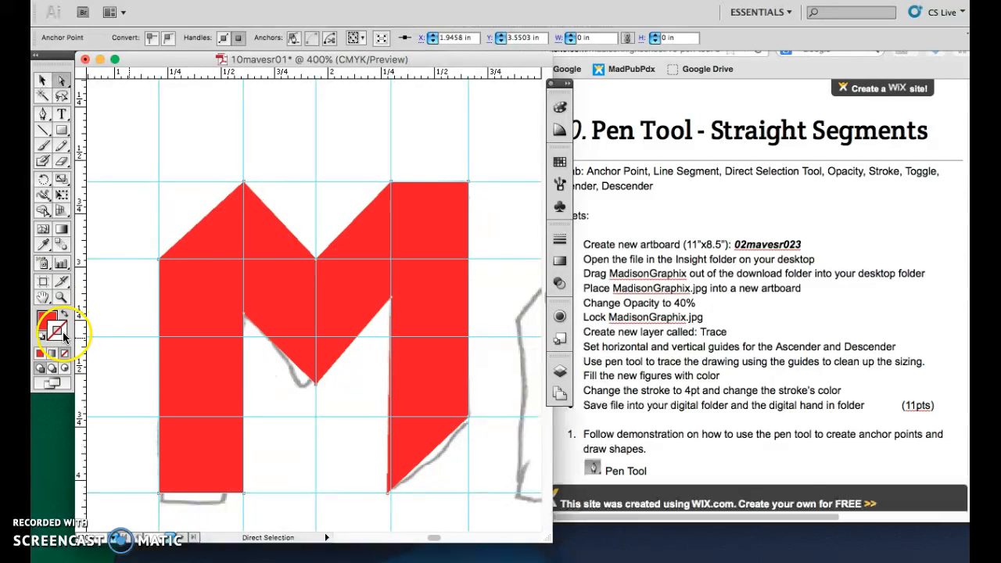
left_click(559, 162)
left_click(472, 178)
left_click(467, 170)
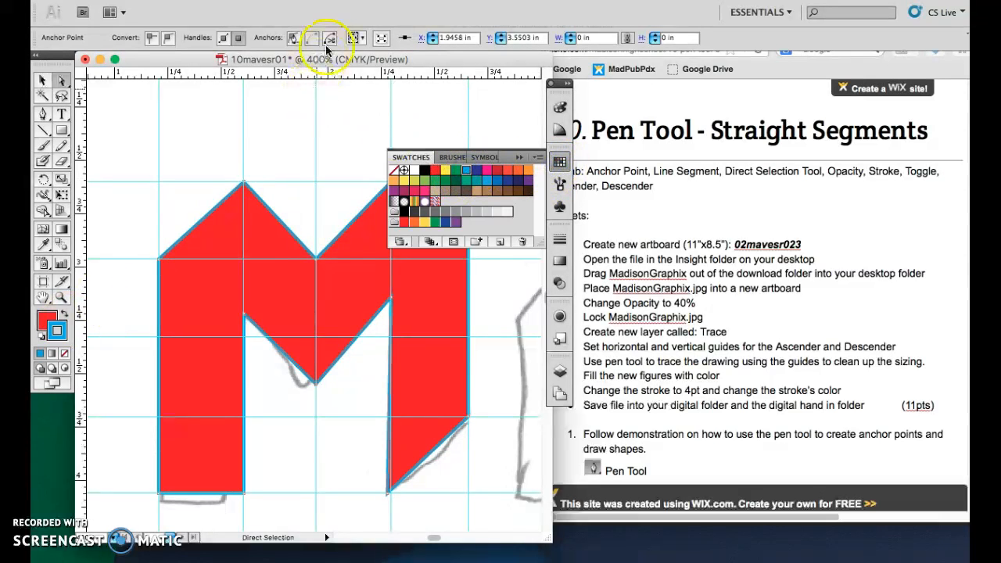
Set the M's stroke weight to 4 pt.
left_click(559, 244)
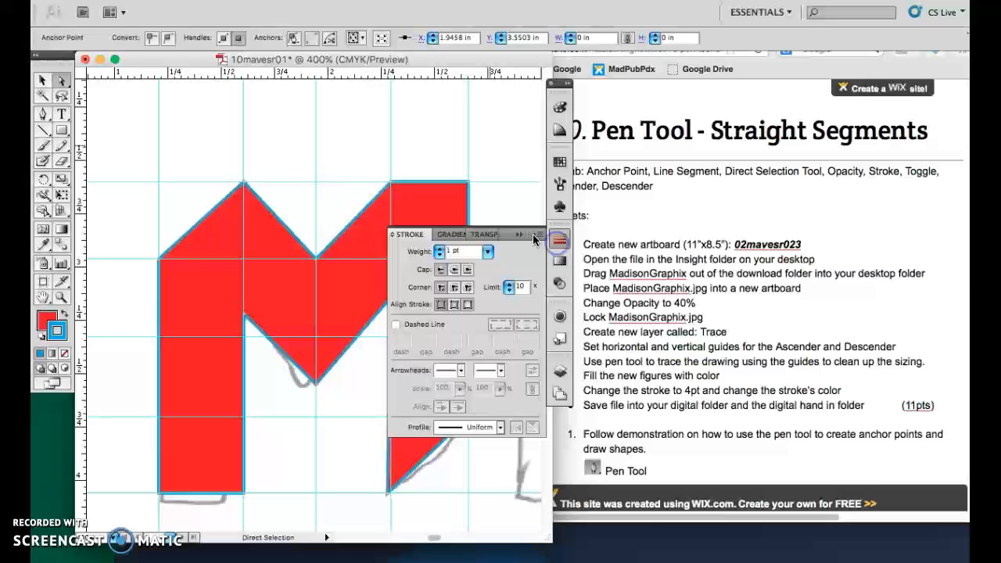
left_click(441, 249)
left_click(441, 249)
left_click(441, 249)
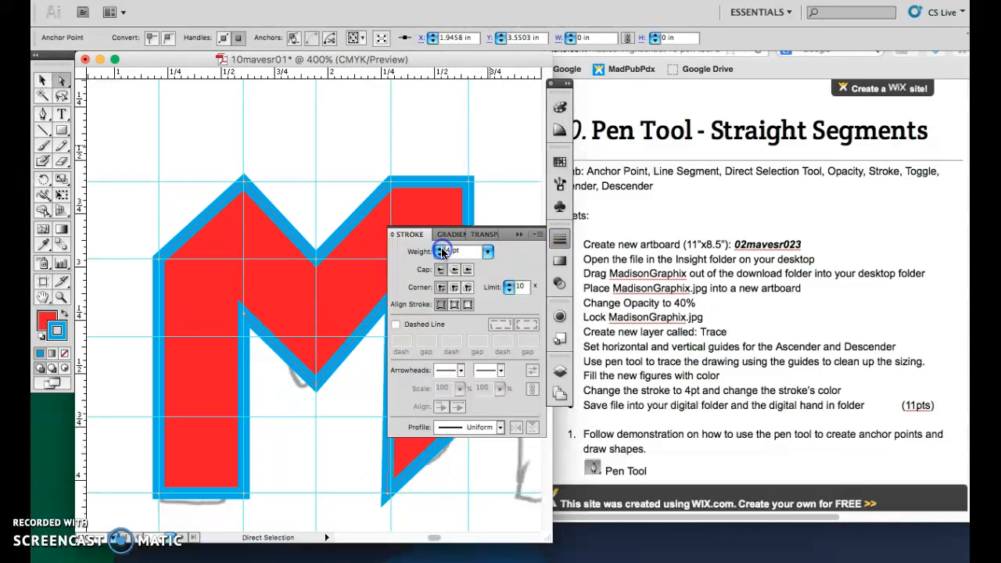
left_click(519, 236)
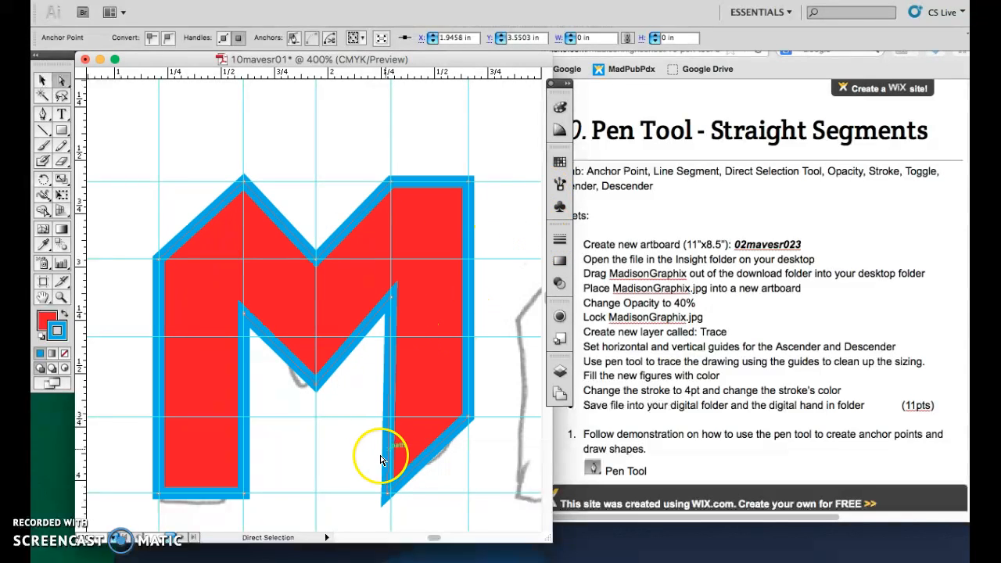
left_click_drag(432, 538, 433, 538)
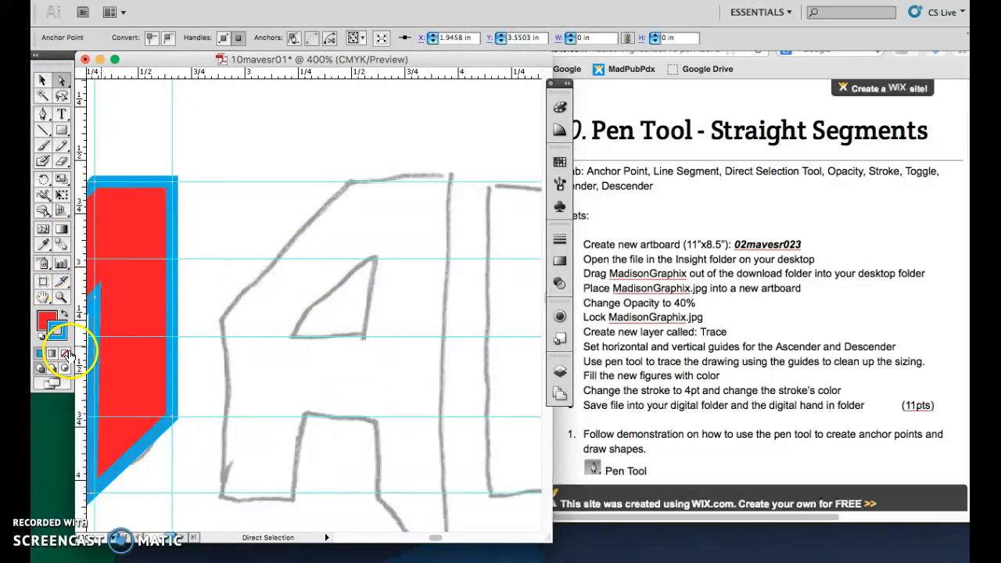
left_click(64, 314)
left_click(53, 324)
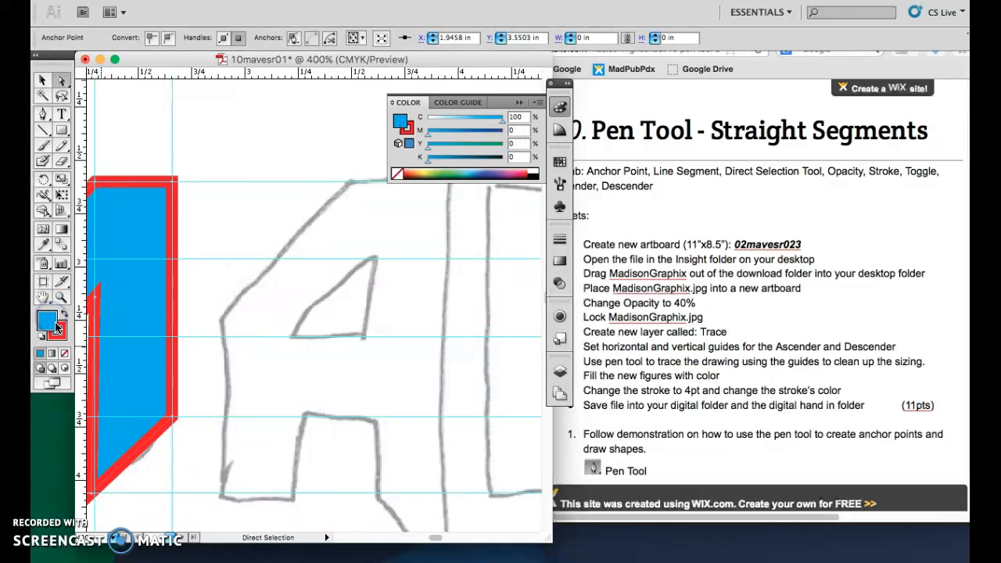
left_click(65, 313)
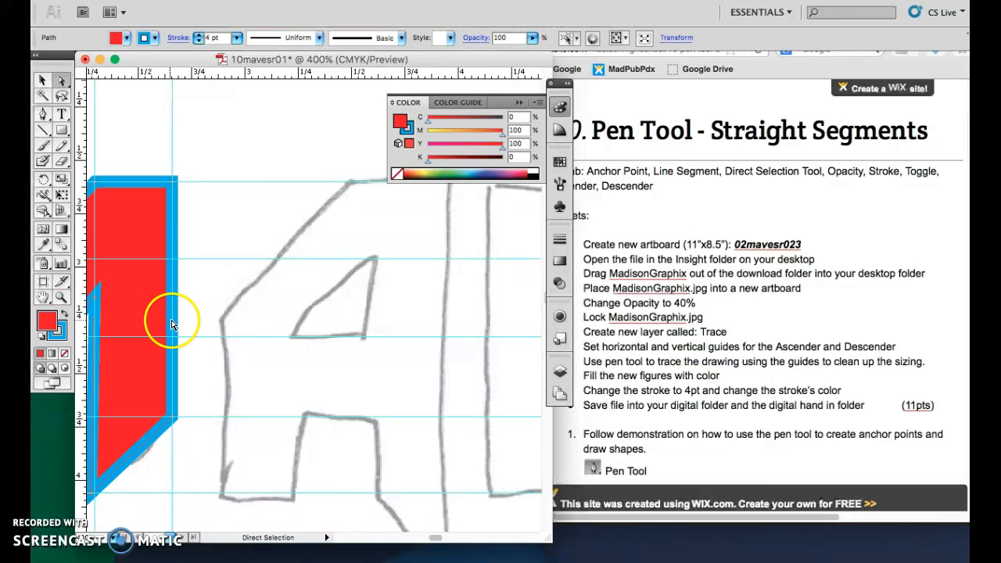
Deselect everything, set the fill to none with a red stroke, and choose the Pen tool.
left_click(235, 238)
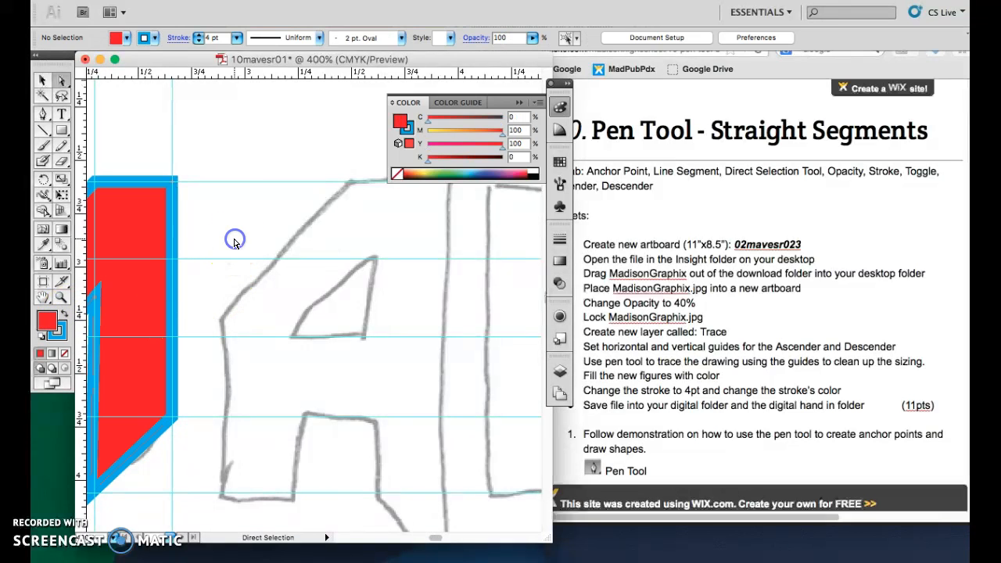
left_click(65, 313)
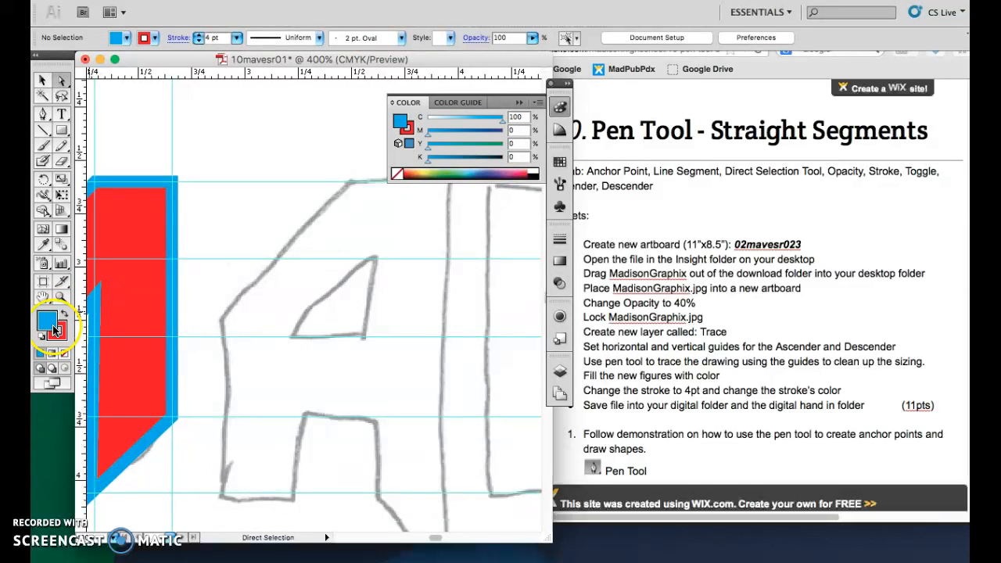
left_click(65, 355)
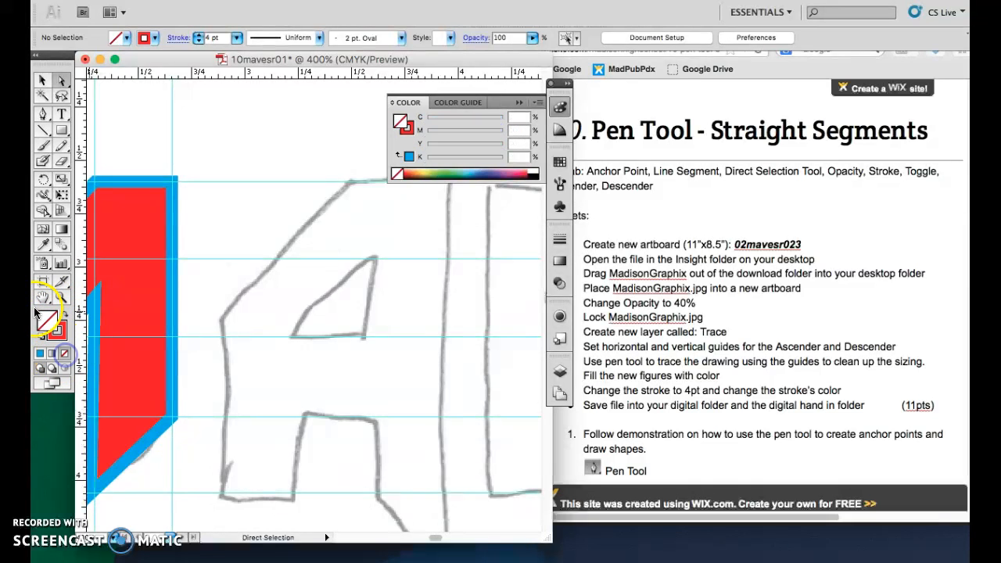
left_click(59, 333)
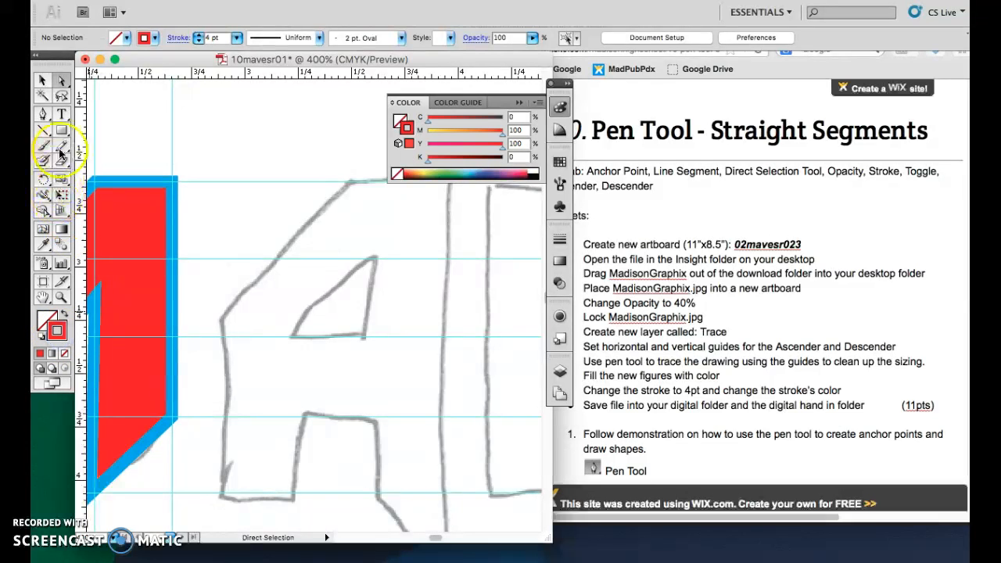
left_click(44, 117)
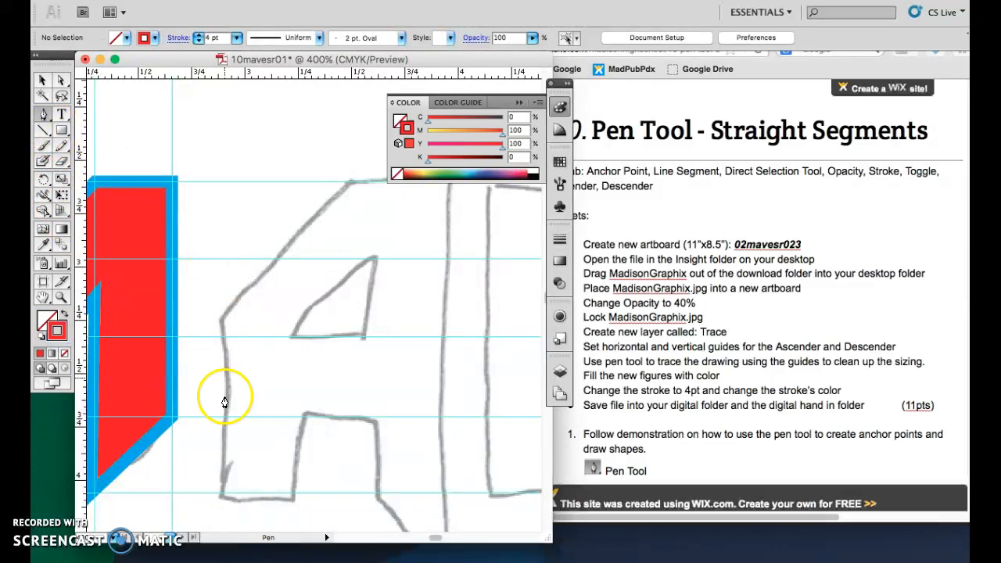
Trace the outer outline of the A with the Pen tool along the guides, closing the path at the starting anchor.
left_click(220, 499)
left_click(220, 321)
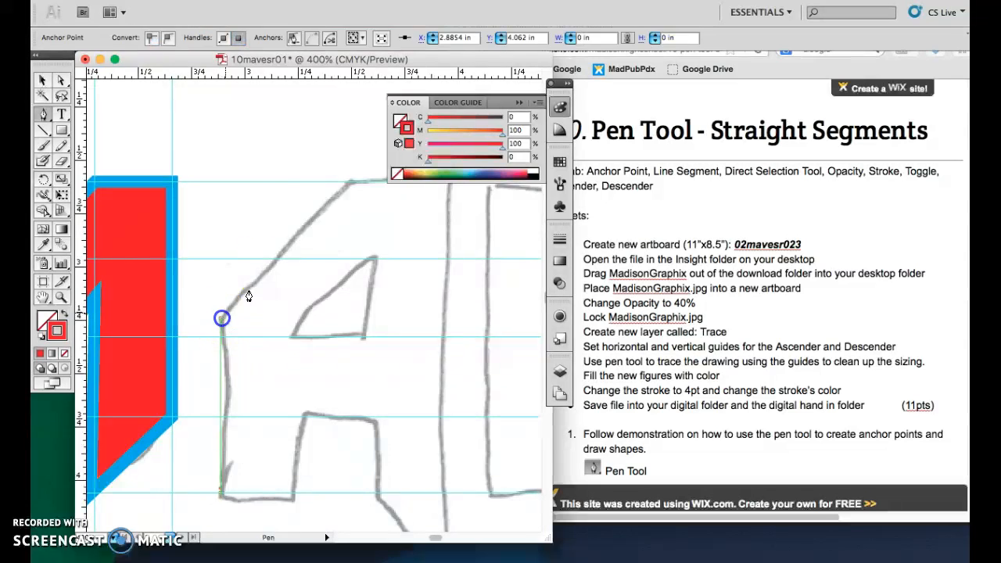
left_click(348, 182)
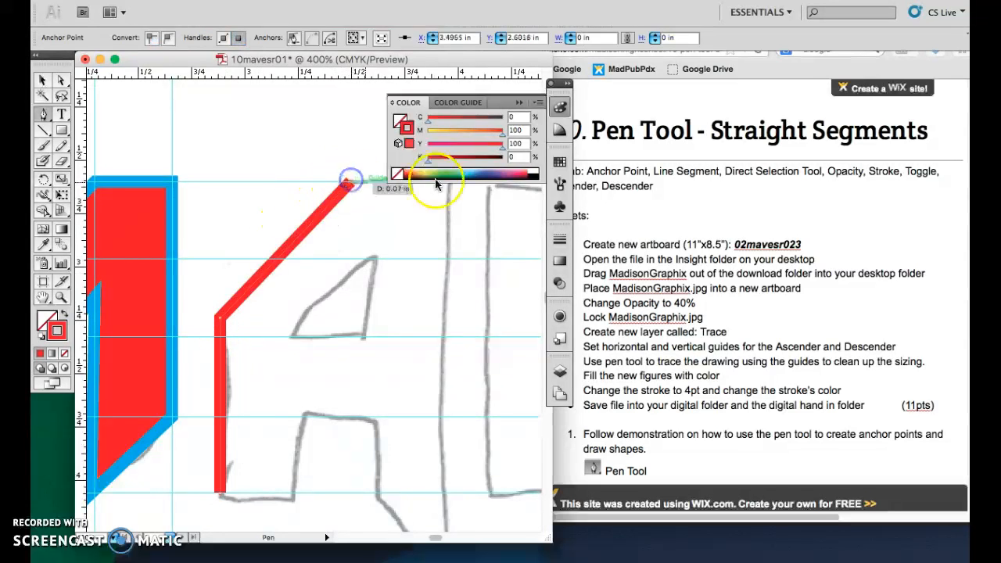
left_click(526, 105)
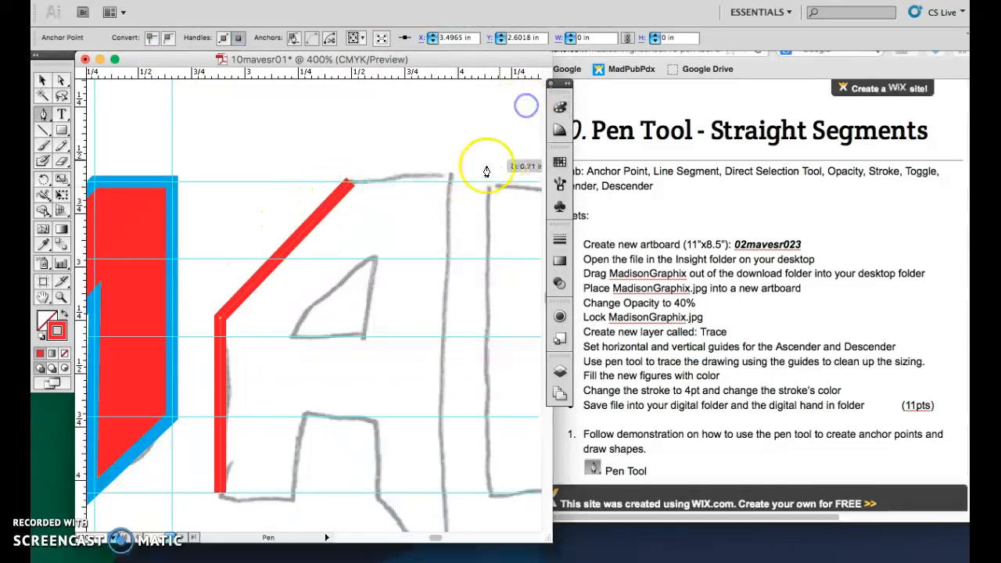
left_click(450, 181)
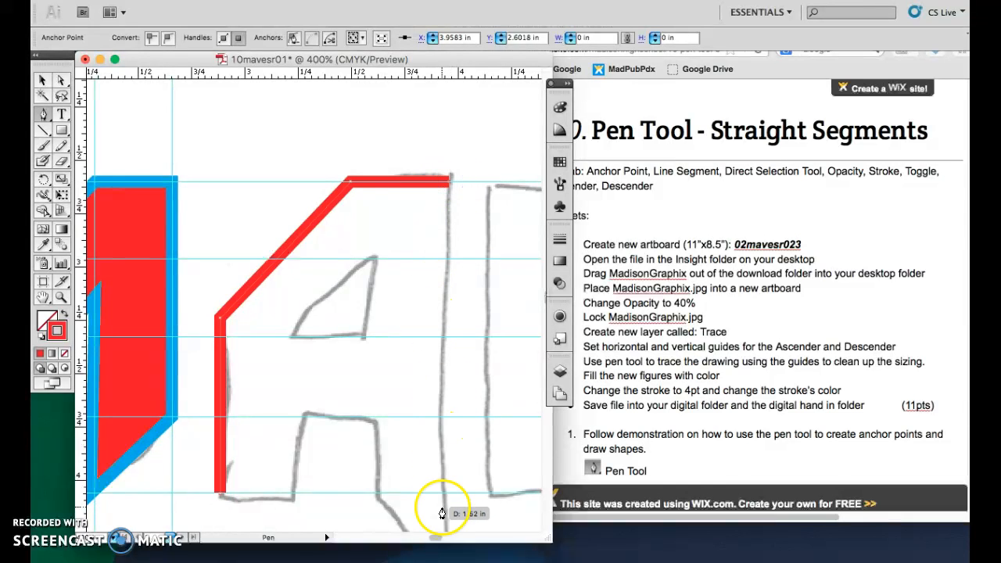
scroll(442, 517, "down", 3)
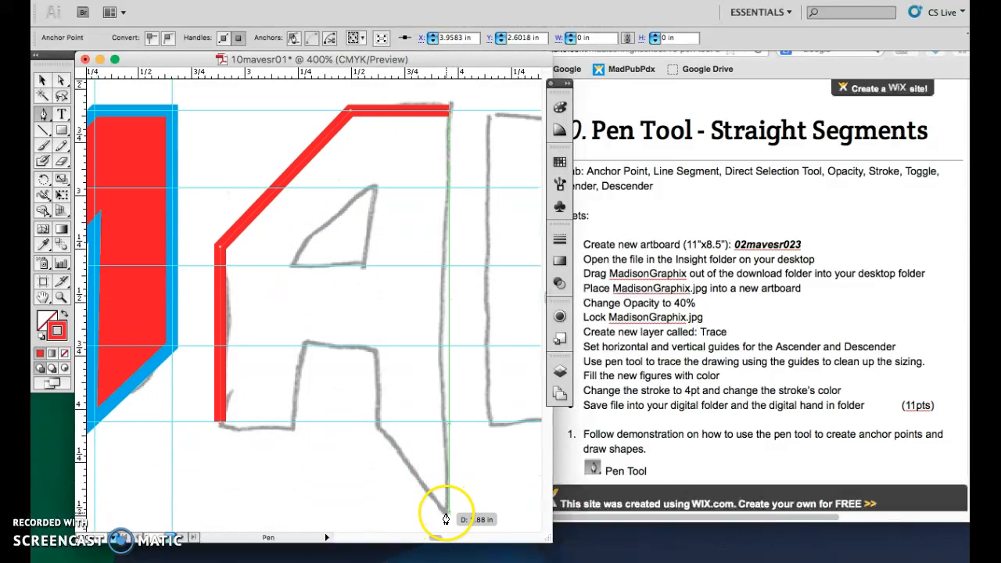
left_click(450, 520)
left_click(379, 422)
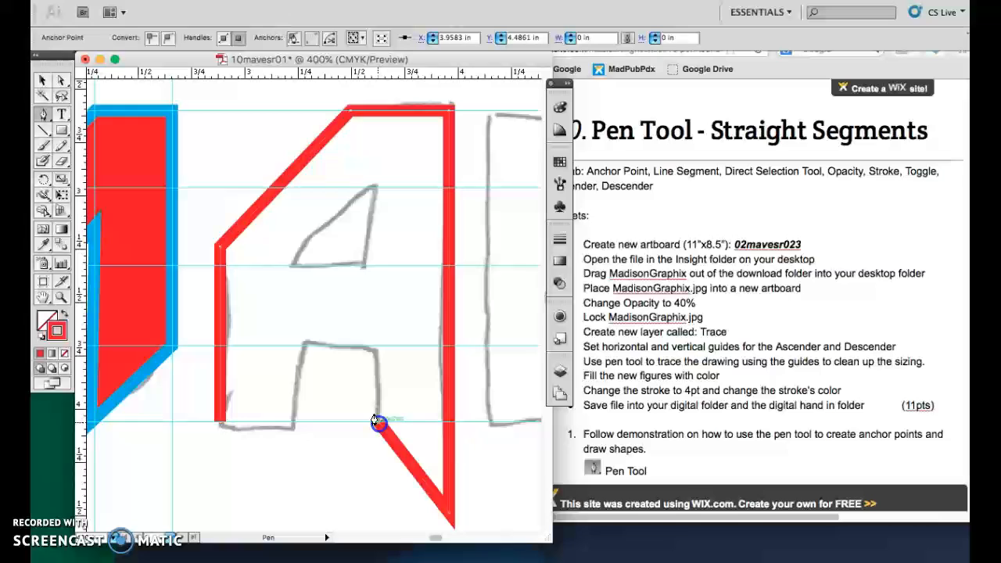
left_click(374, 347)
left_click(304, 345)
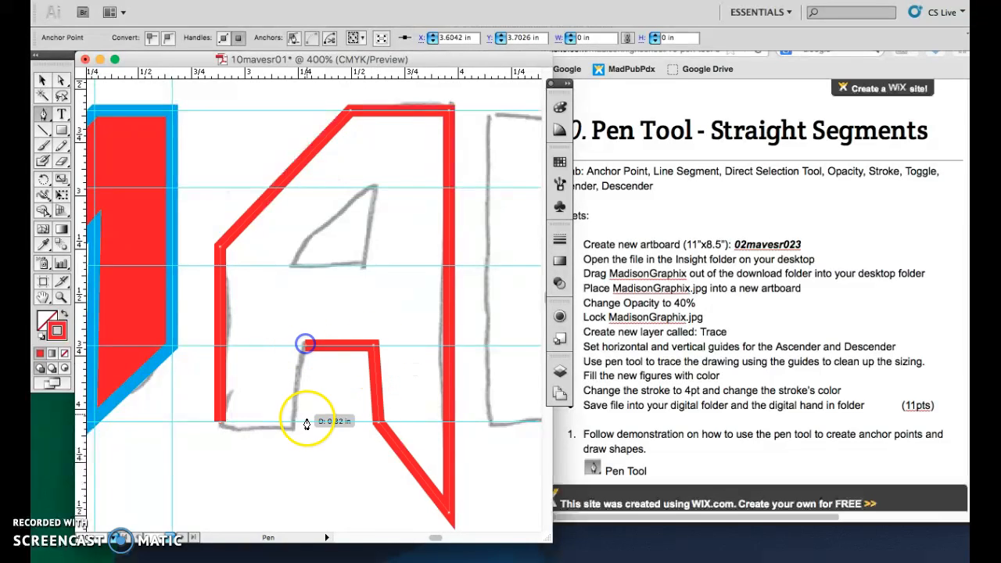
left_click(302, 423)
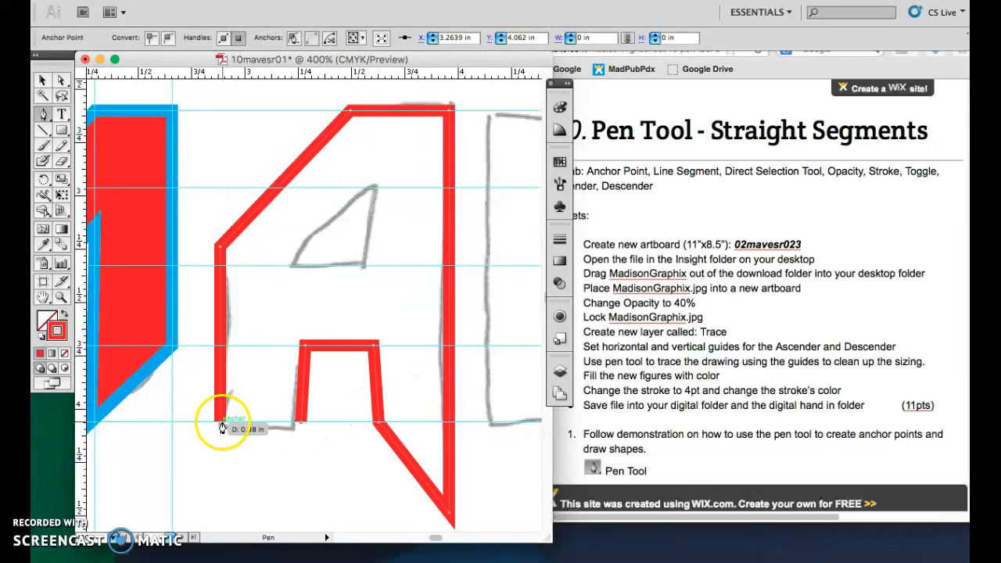
left_click(218, 424)
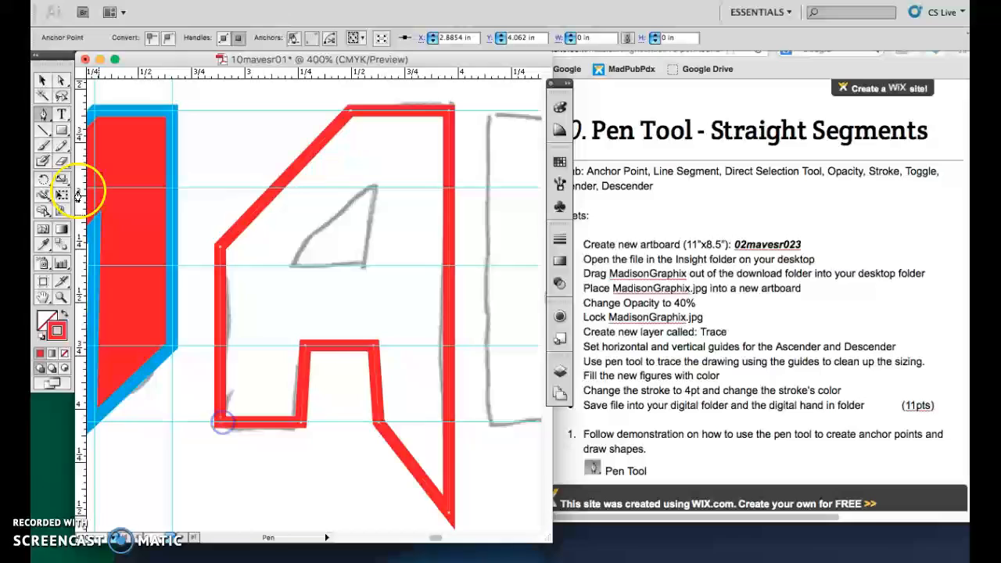
Trace the A's inner triangular counter as a closed path with the Pen tool.
left_click(363, 266)
left_click(287, 266)
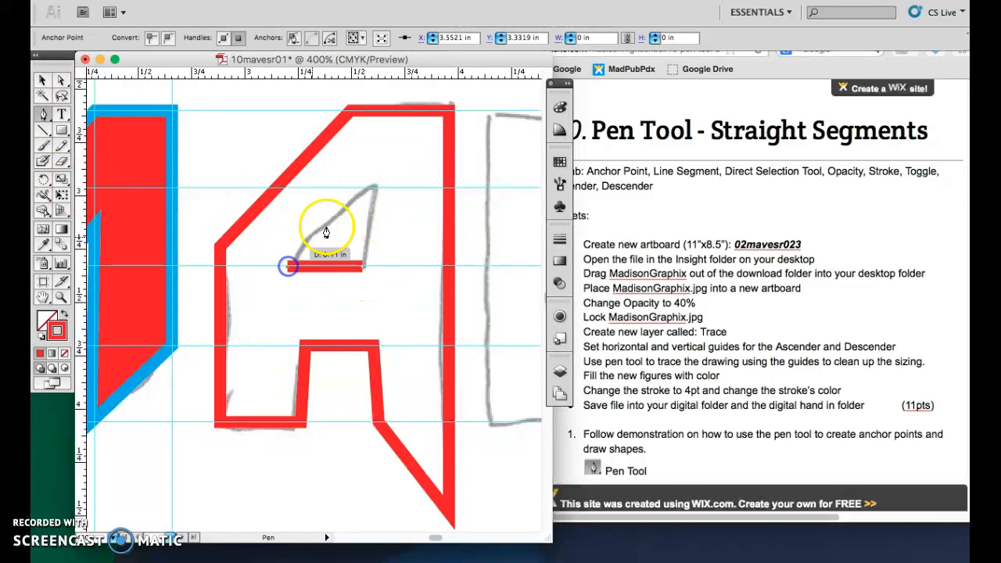
left_click(374, 188)
left_click(363, 266)
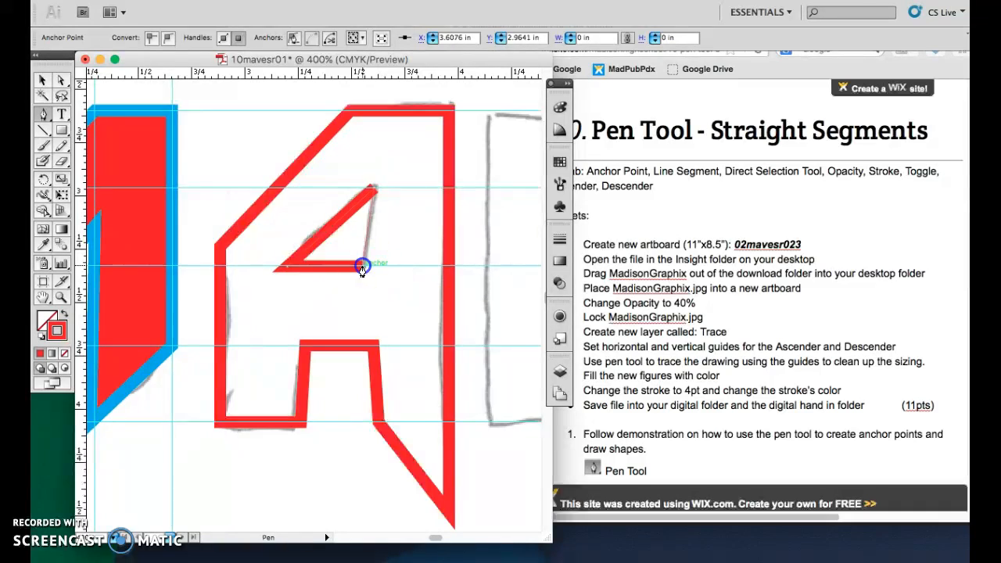
Select the inner triangle and give it a white fill.
left_click(43, 80)
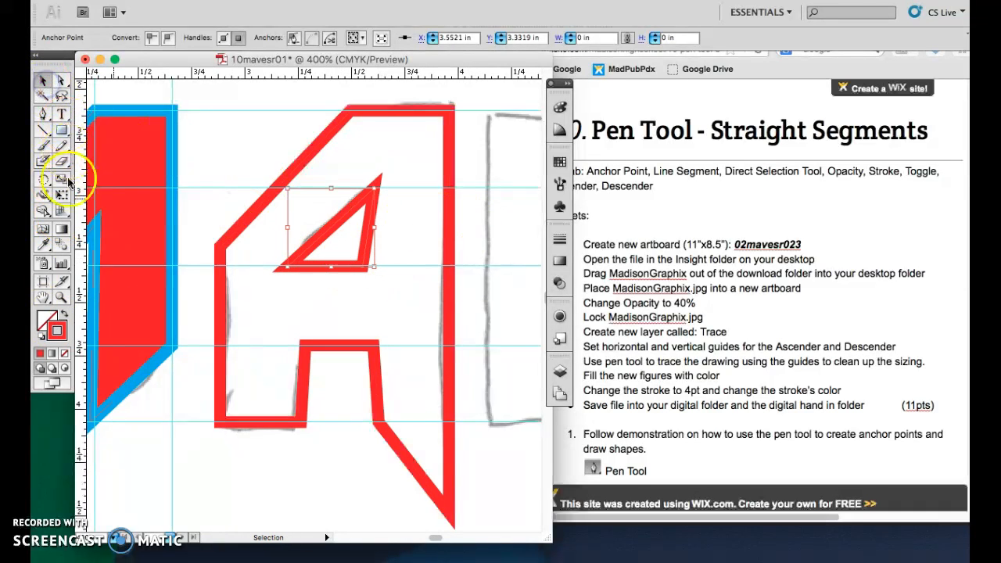
left_click(47, 319)
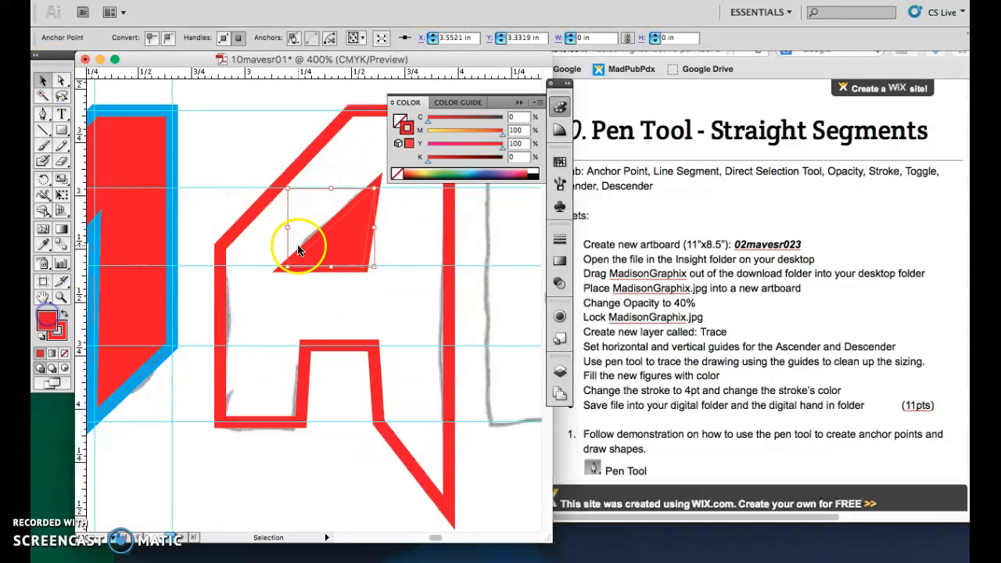
left_click(537, 170)
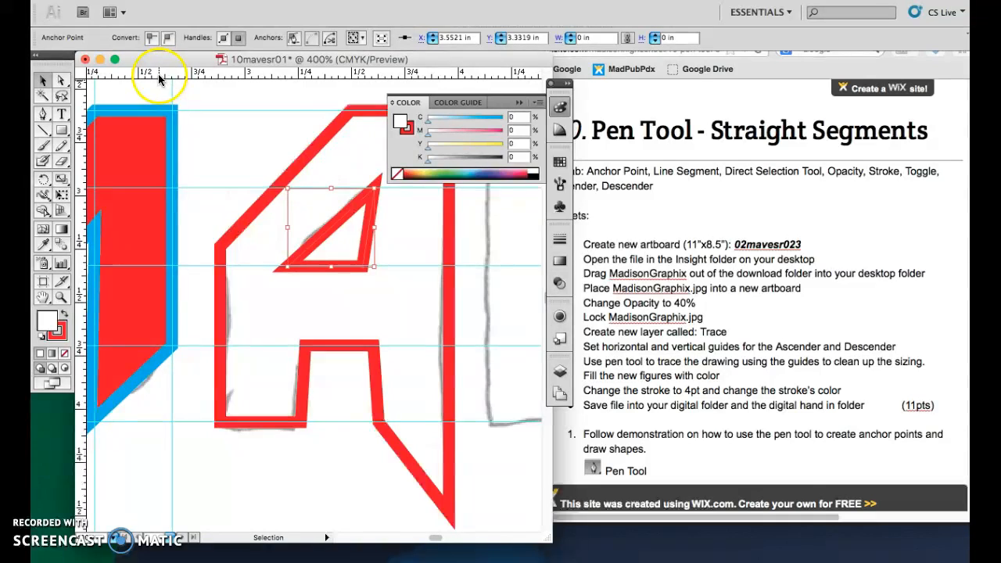
left_click(521, 105)
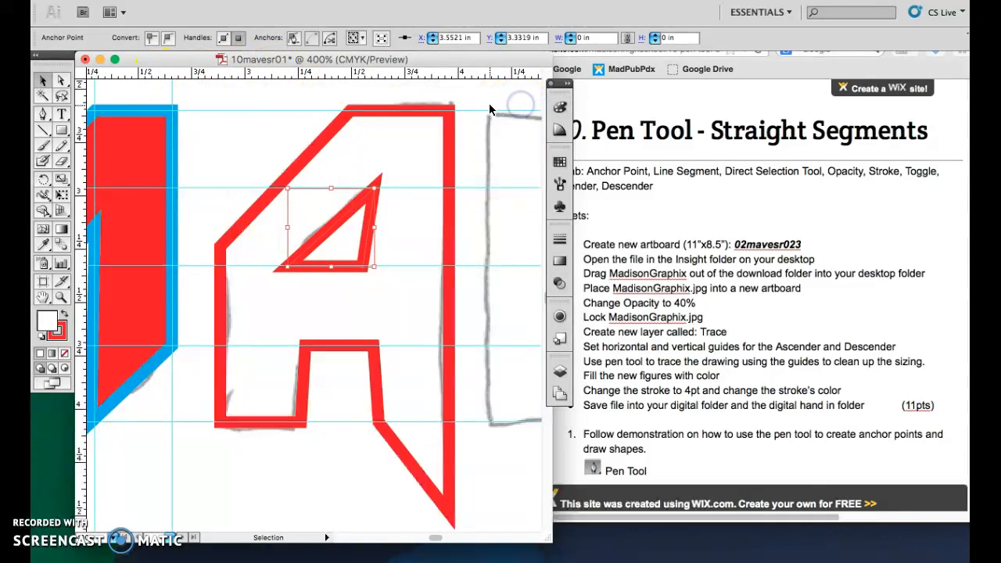